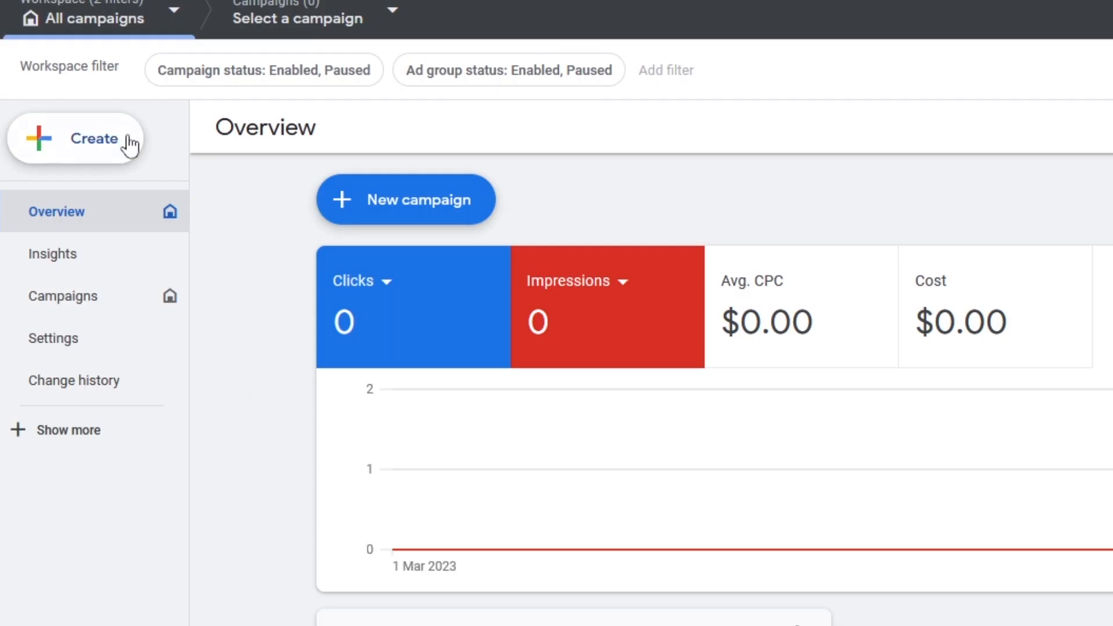
# Start a new campaign and choose to create it without a goal's guidance
pyautogui.click(87, 141)
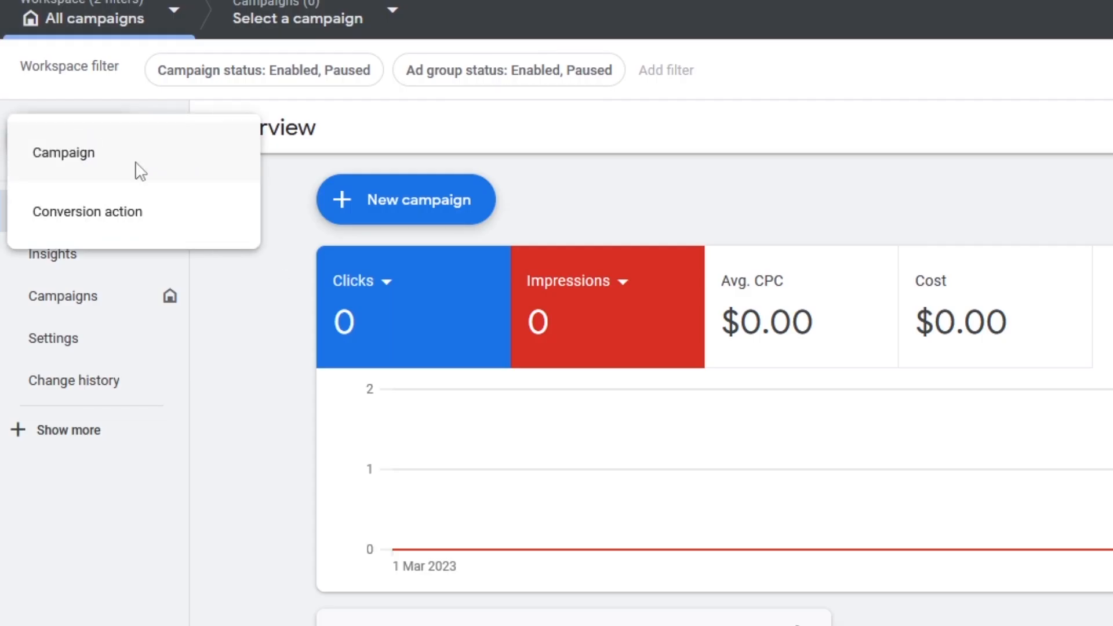
pyautogui.click(135, 164)
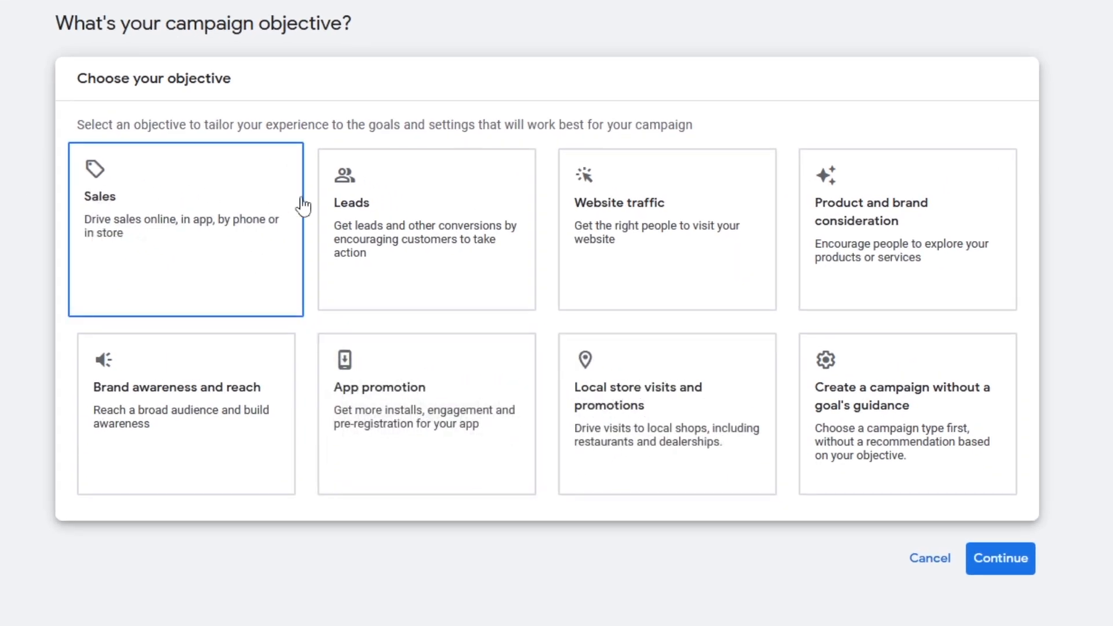
pyautogui.moveTo(237, 82); pyautogui.dragTo(130, 77)
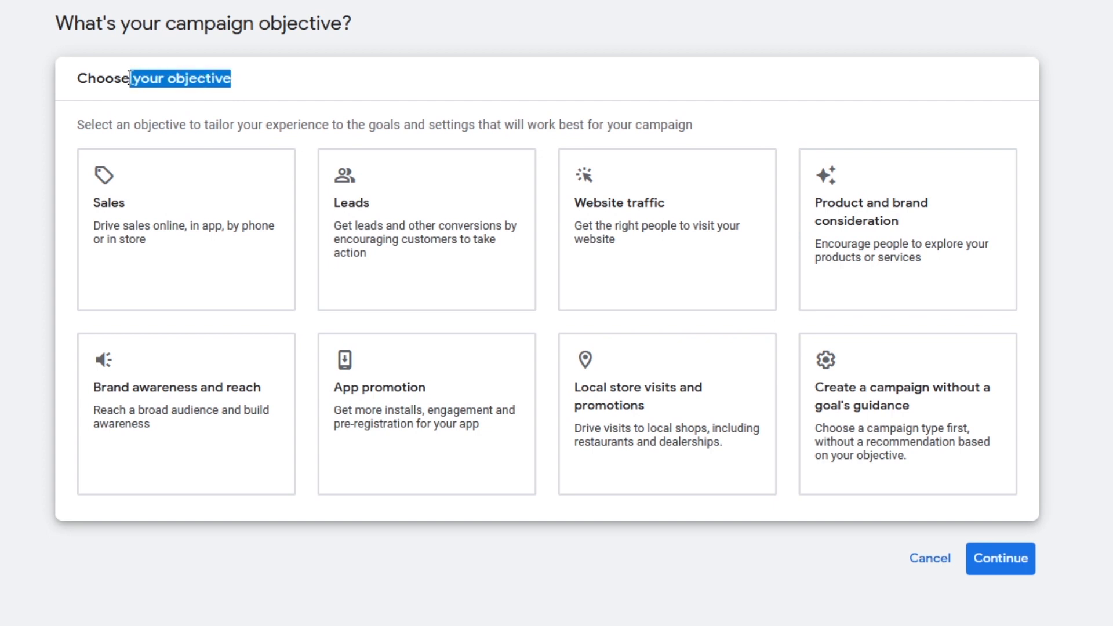
pyautogui.click(299, 108)
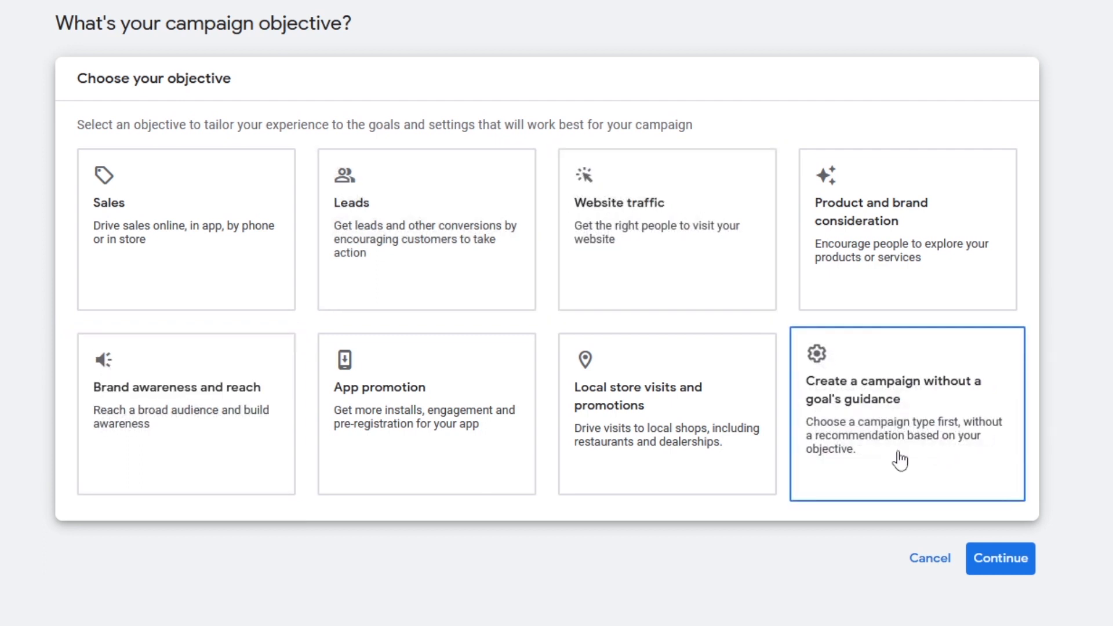
pyautogui.click(874, 409)
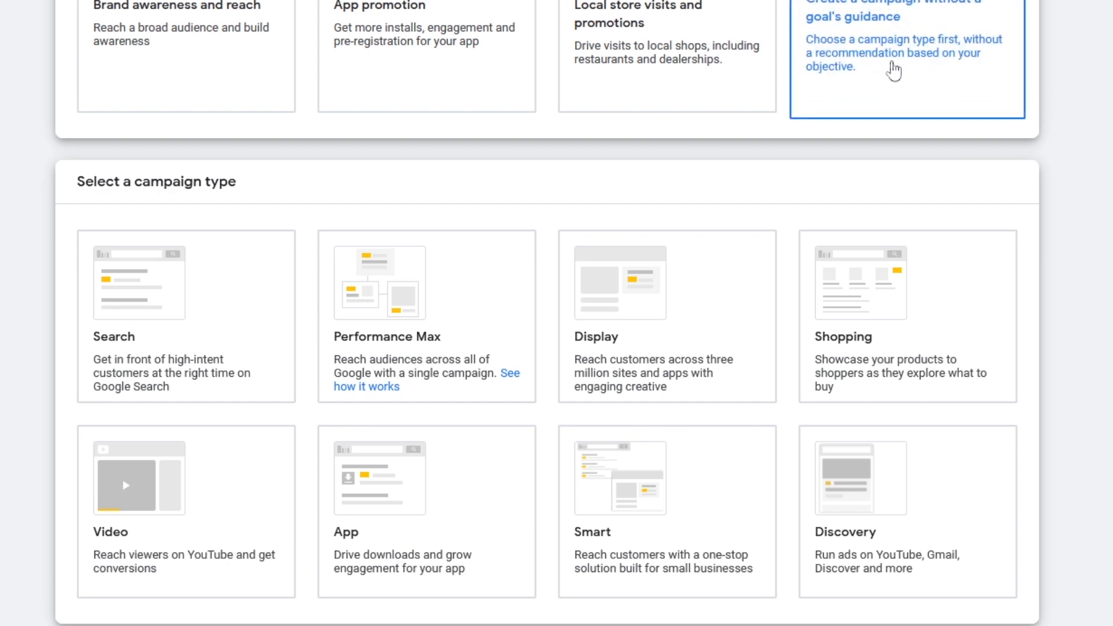
# Choose the Video campaign type with the Target frequency subtype and continue to the campaign settings
pyautogui.scroll(2, 902, 72)
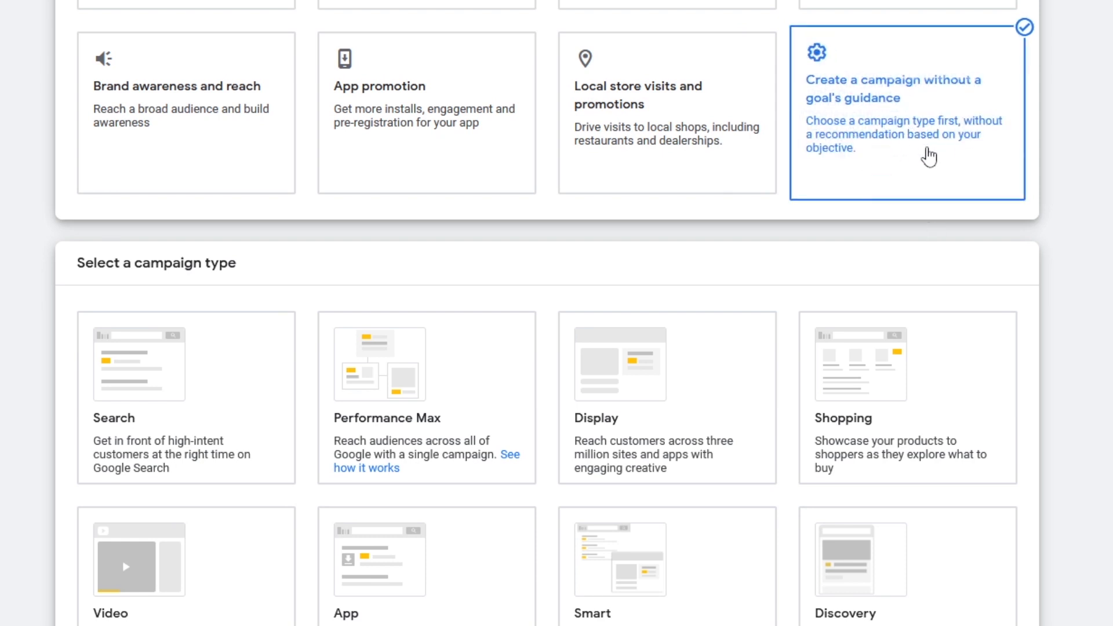
pyautogui.scroll(-1, 933, 174)
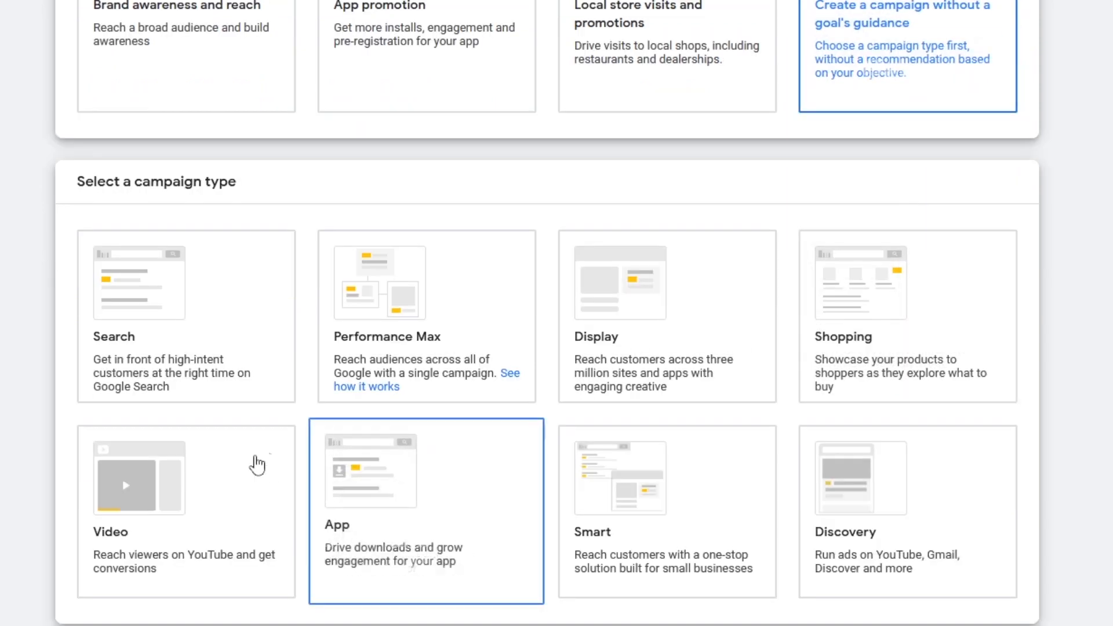
pyautogui.click(154, 499)
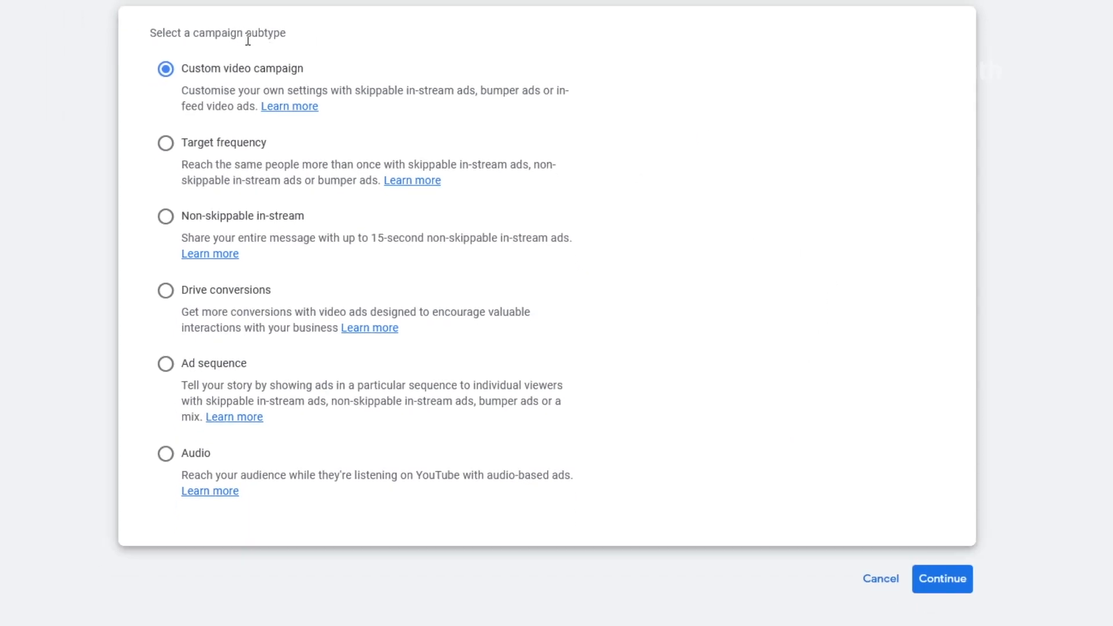
pyautogui.click(166, 143)
pyautogui.click(930, 581)
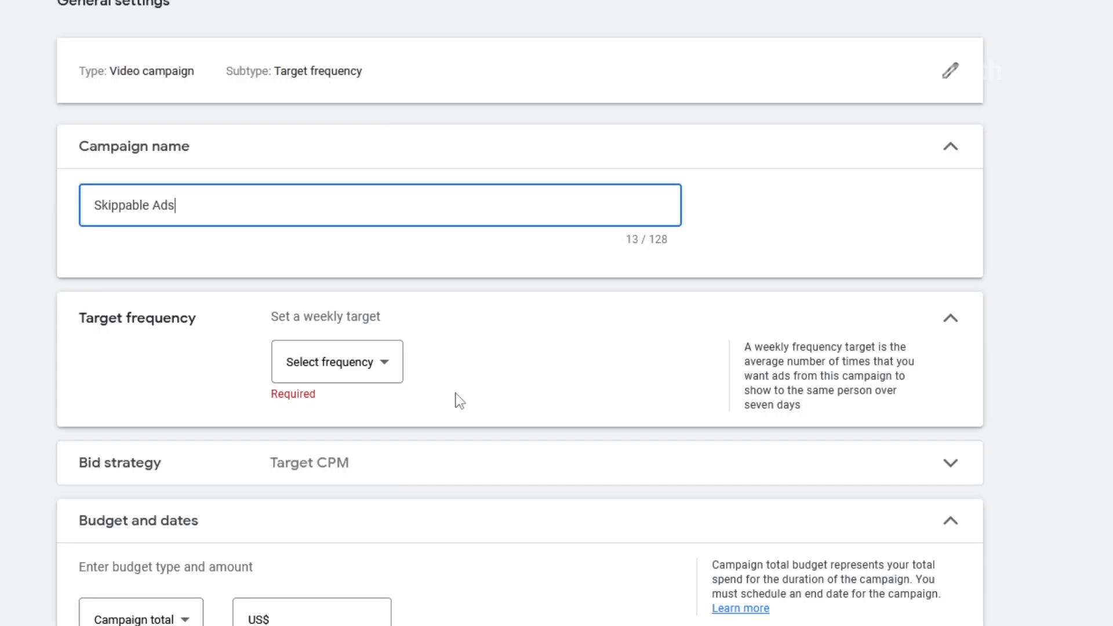
# Name the campaign "Skippable Ads for Nigerian Audience" and set its weekly target frequency to 2
pyautogui.write('for Nigerian Audience')
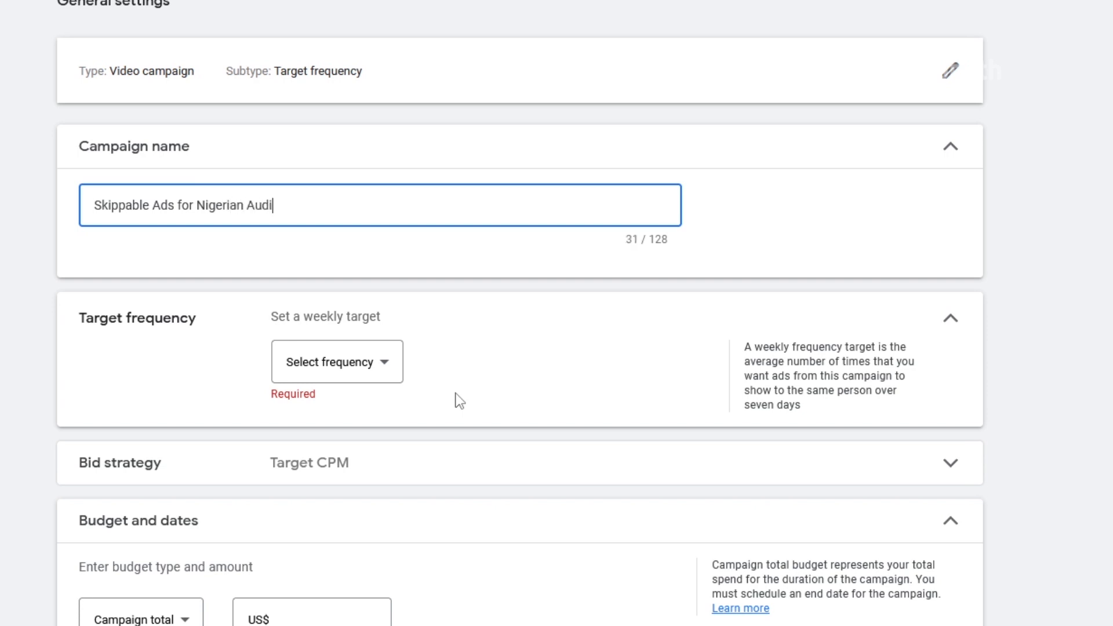
pyautogui.click(383, 364)
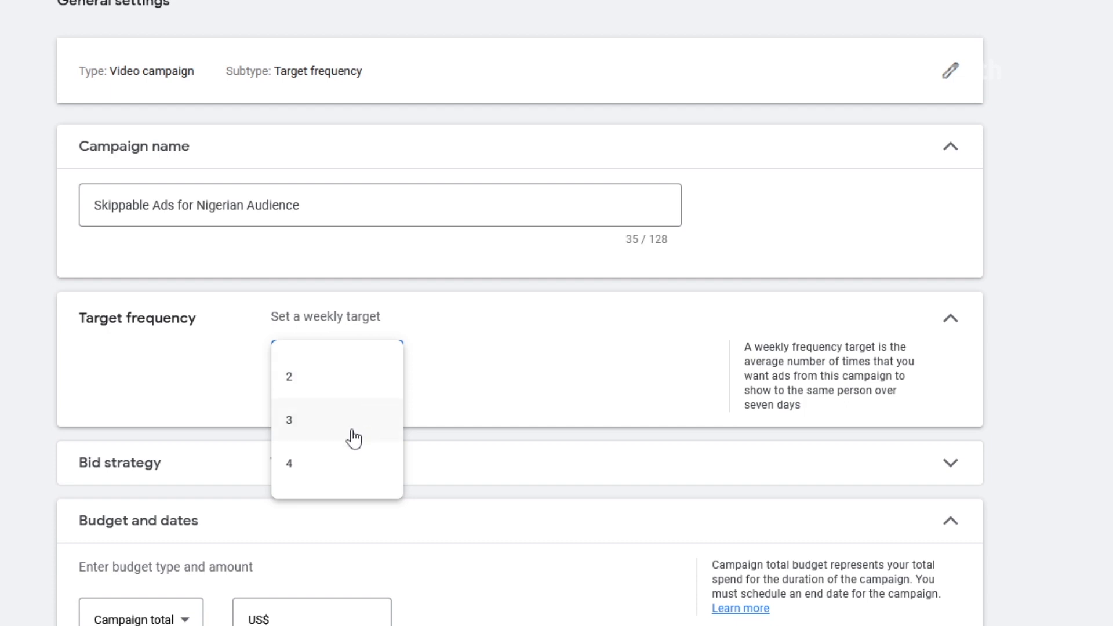
pyautogui.click(310, 388)
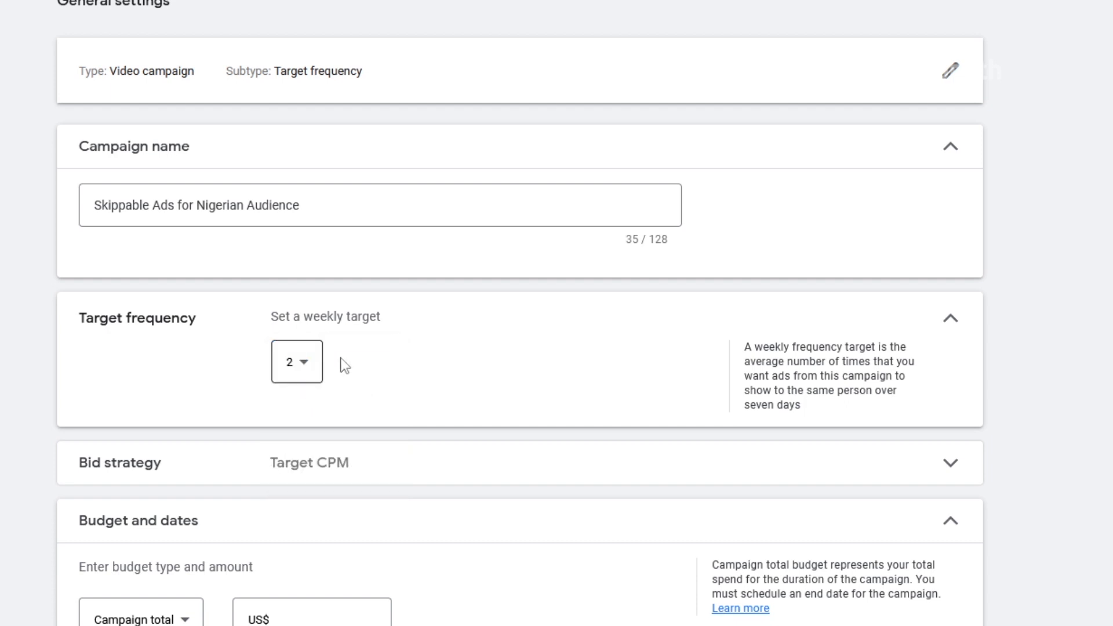
pyautogui.click(304, 368)
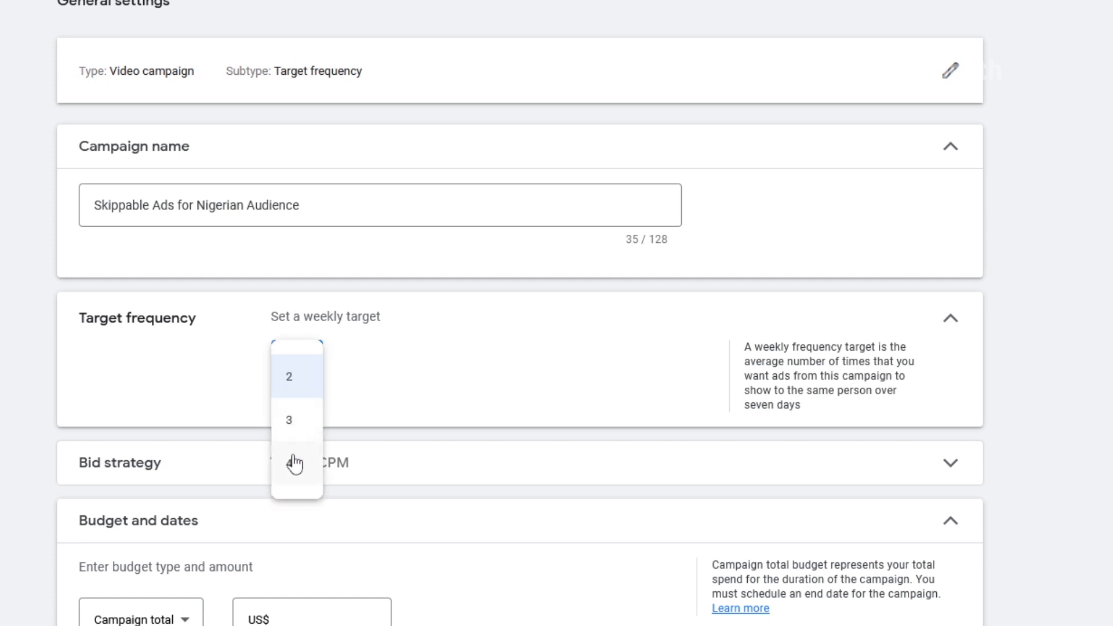
pyautogui.click(302, 378)
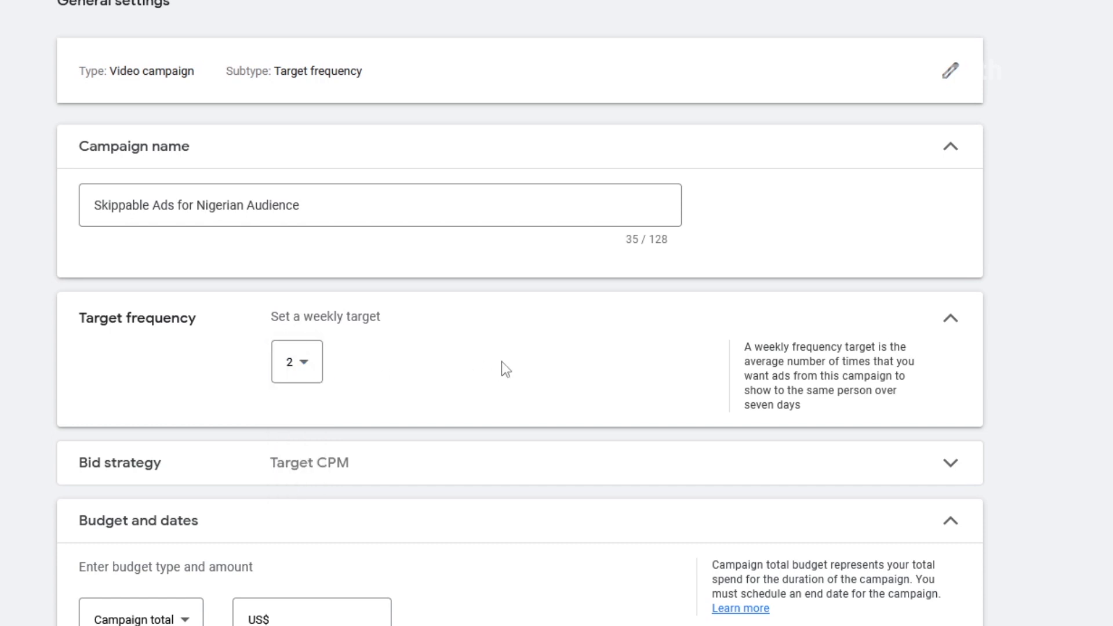
# Expand the bid strategy section to review its Target CPM option
pyautogui.scroll(-1, 502, 365)
pyautogui.scroll(-1, 673, 305)
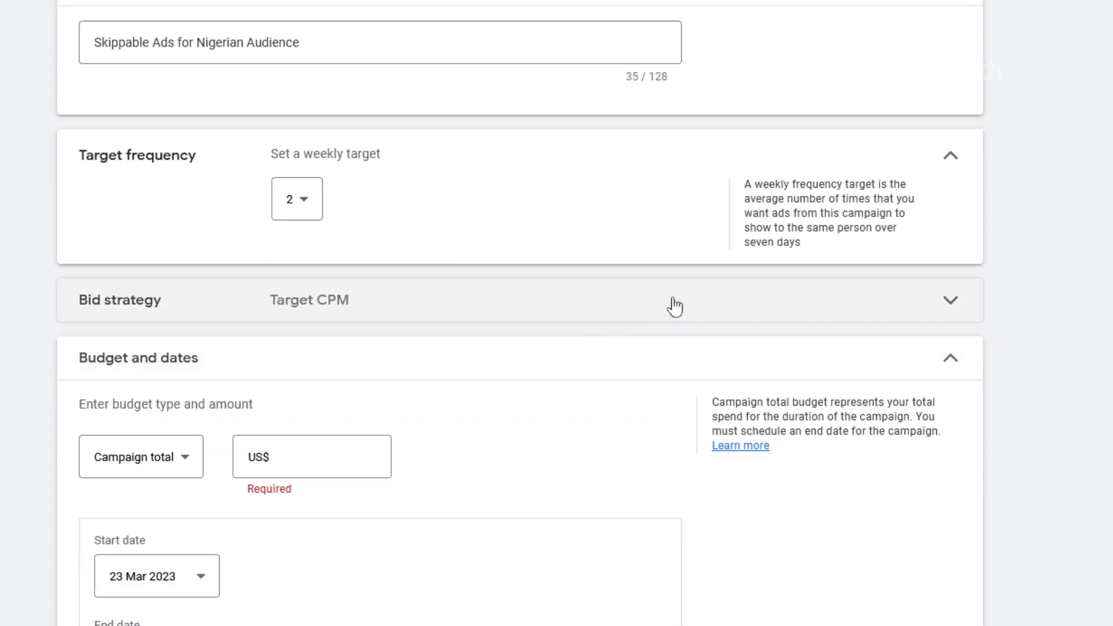
pyautogui.click(911, 313)
pyautogui.scroll(-2, 428, 335)
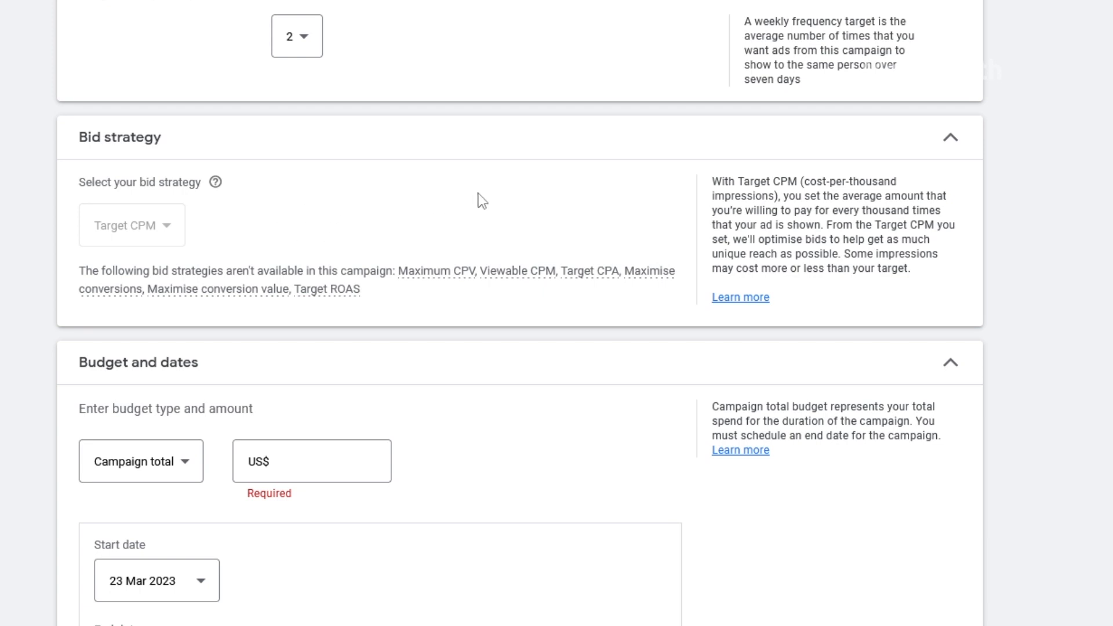
# Set the budget type to Campaign total with an amount of US$50.00
pyautogui.scroll(-3, 487, 206)
pyautogui.scroll(-2, 488, 219)
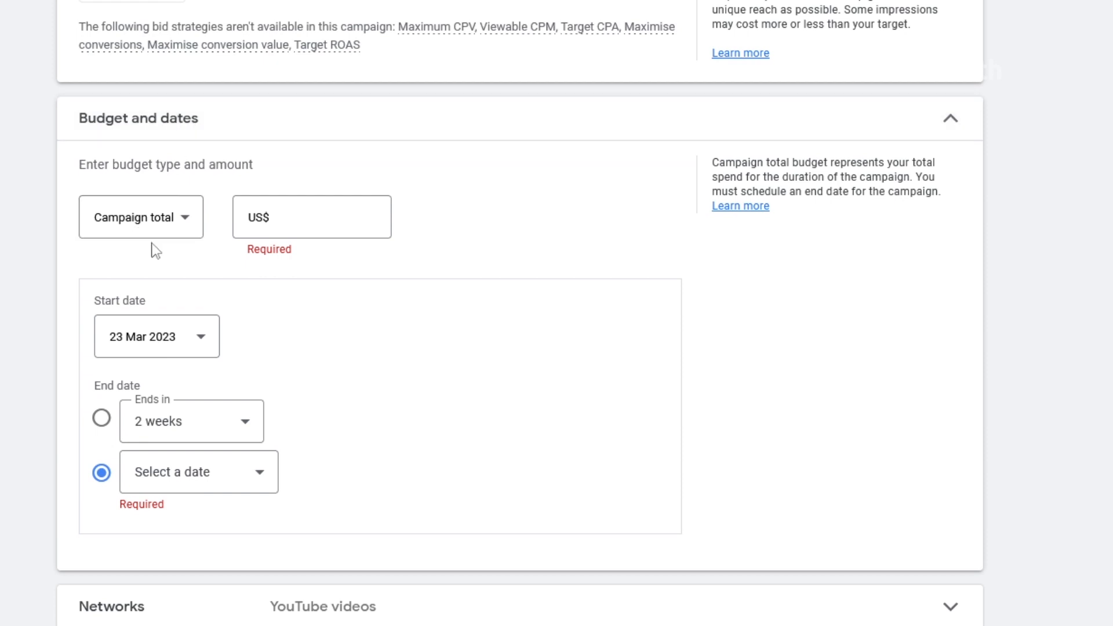
pyautogui.click(175, 220)
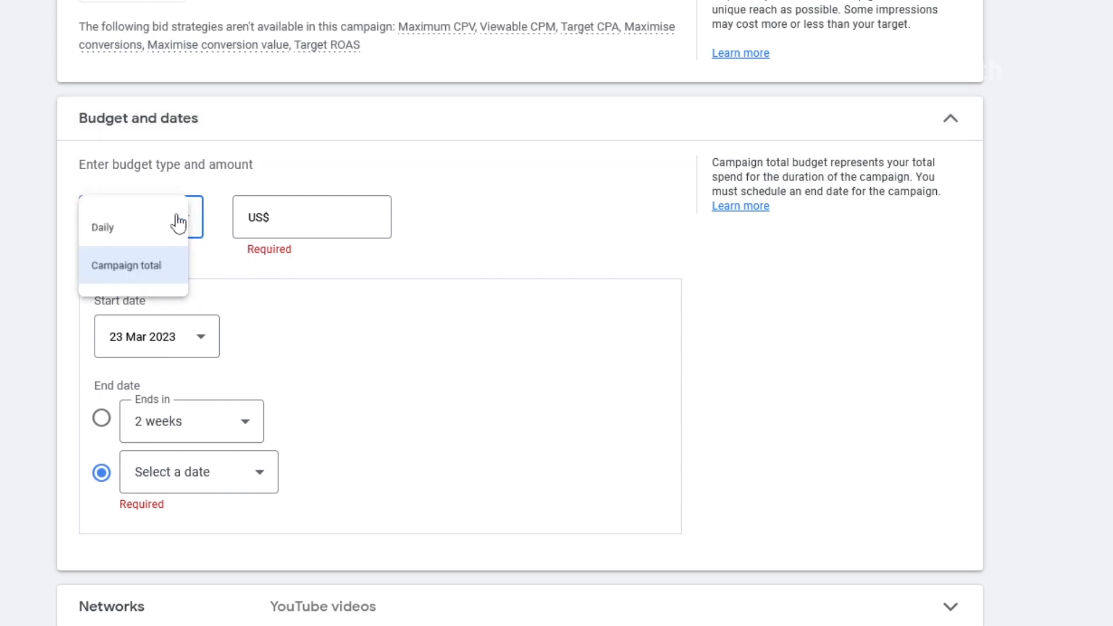
pyautogui.click(167, 283)
pyautogui.click(327, 218)
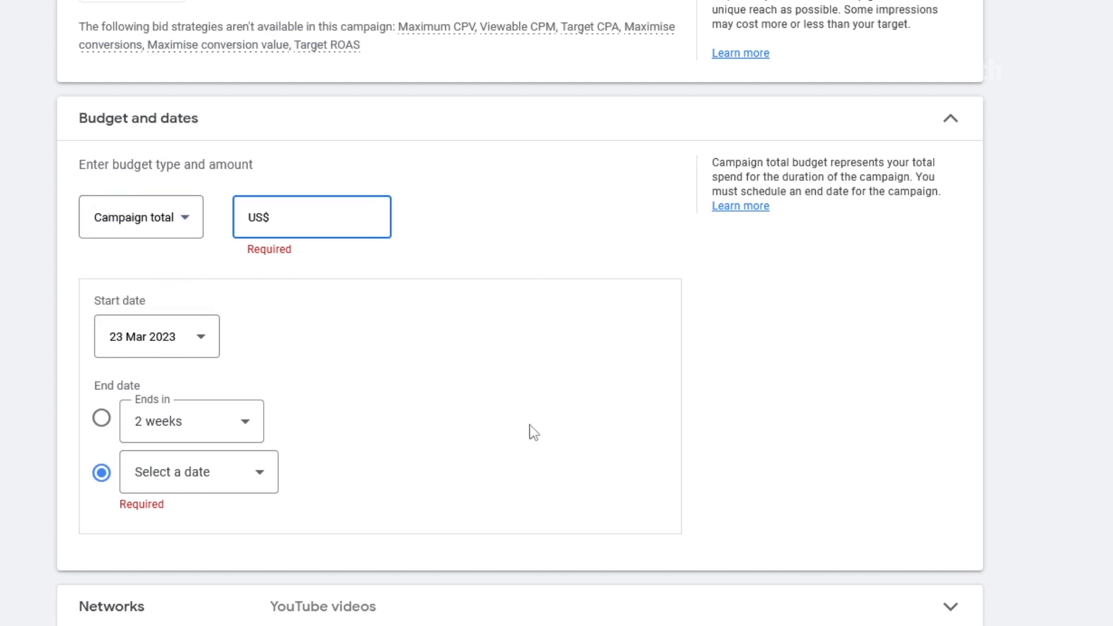
pyautogui.write('50.00')
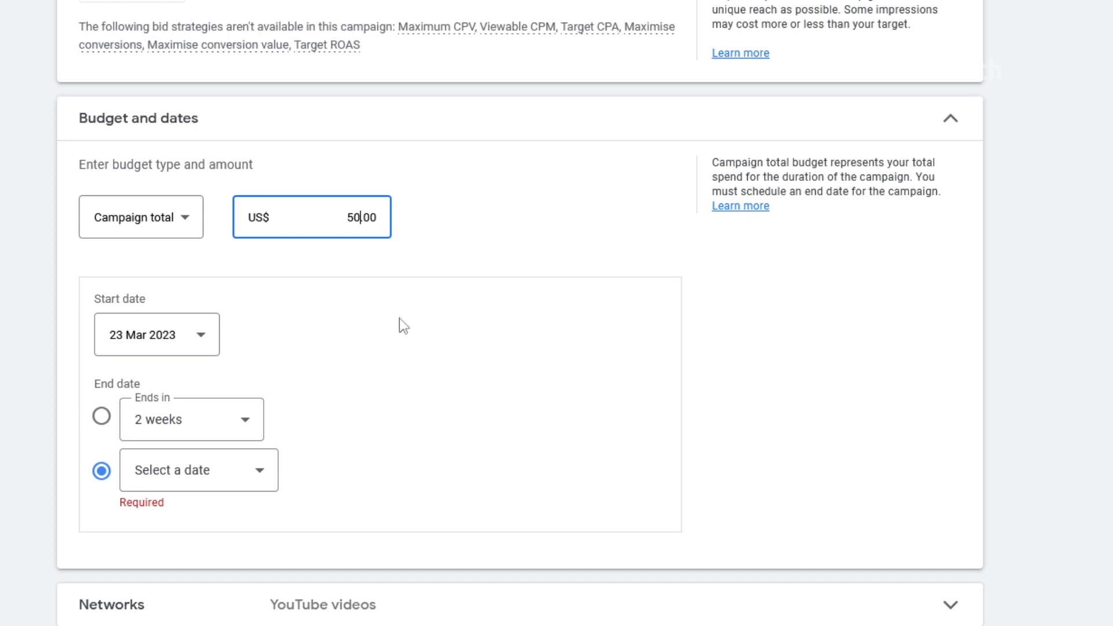
pyautogui.click(563, 220)
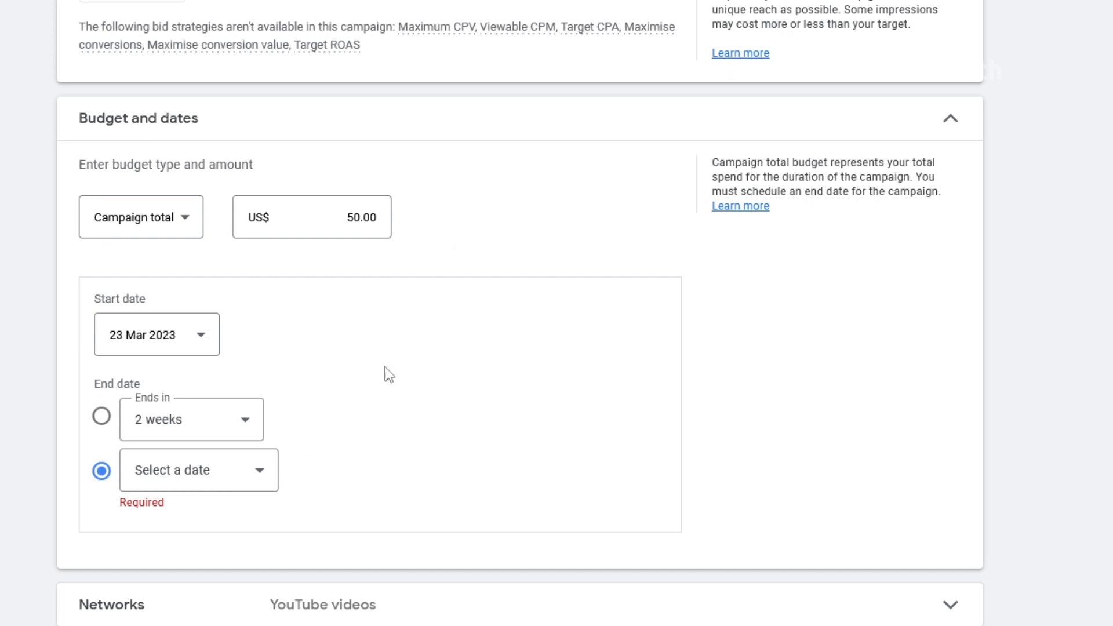
# Set the campaign's end date to 31 Mar 2023
pyautogui.scroll(-3, 367, 395)
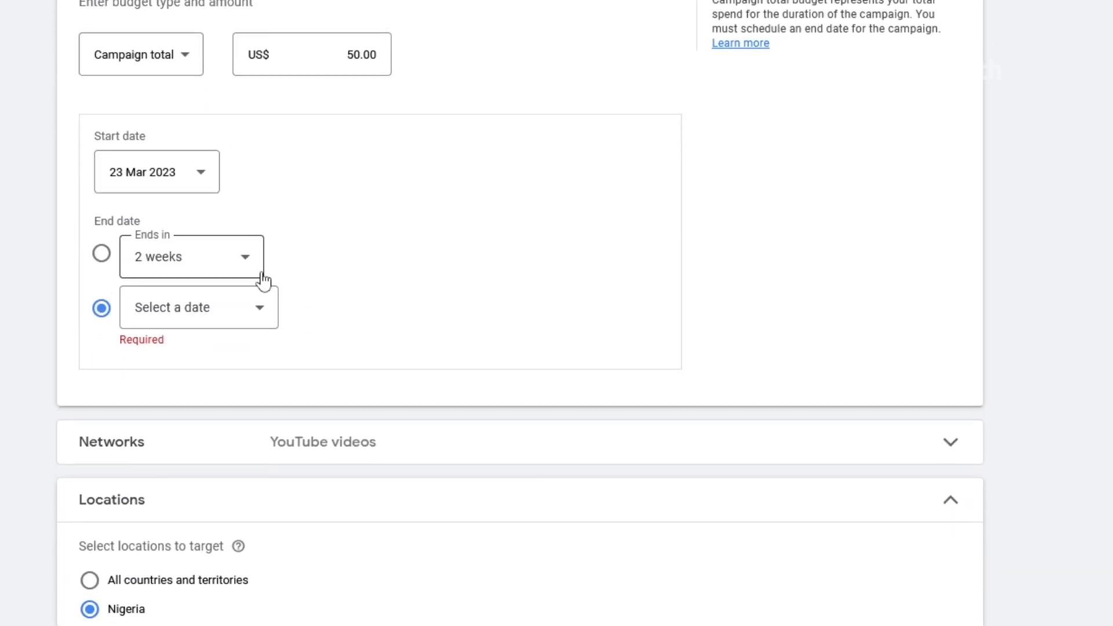
pyautogui.click(255, 318)
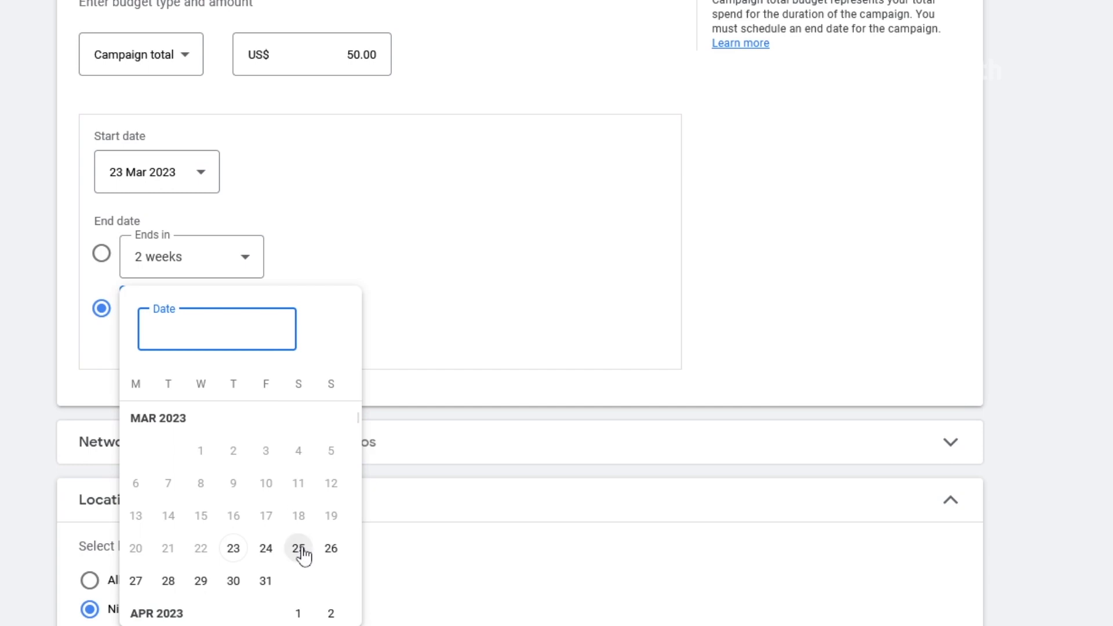
pyautogui.click(265, 580)
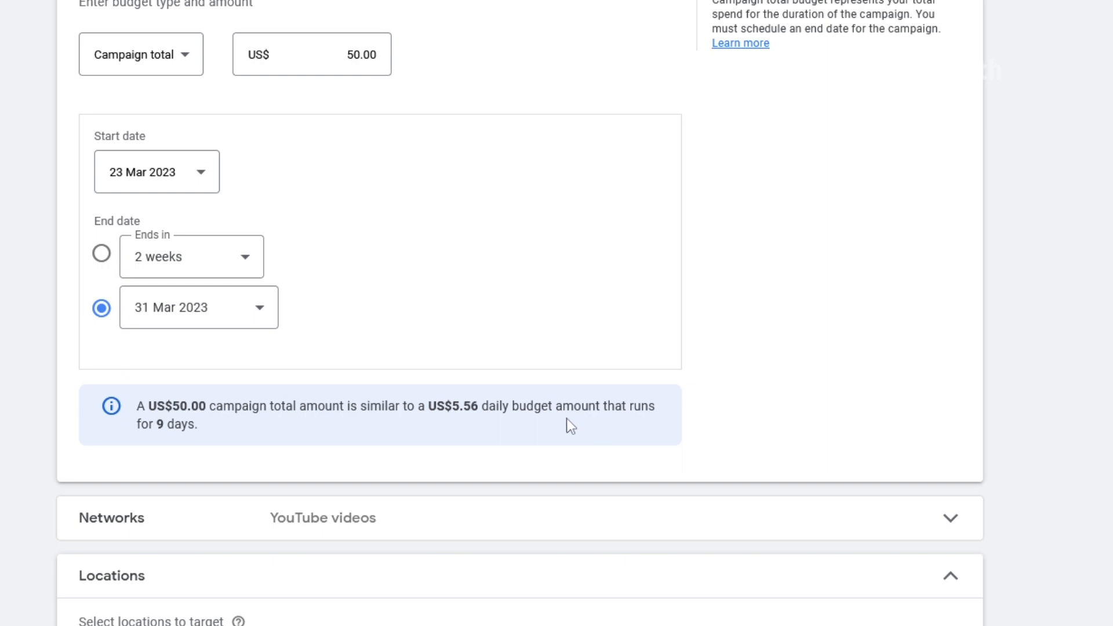
# Expand the Networks section and review where the ads can appear under YouTube videos
pyautogui.scroll(-3, 549, 423)
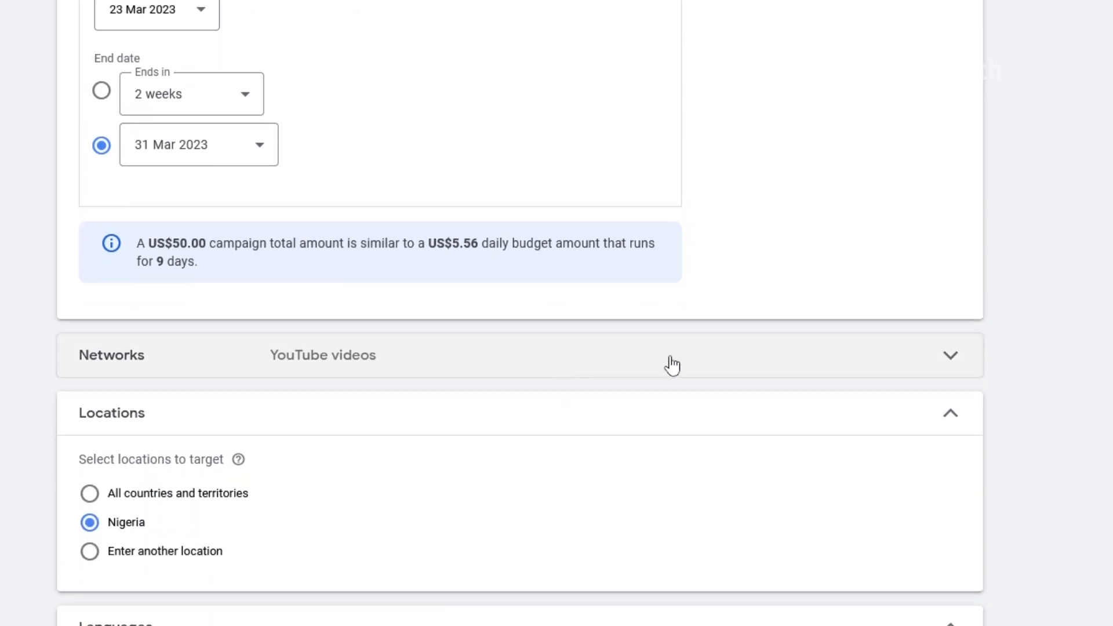
pyautogui.click(874, 360)
pyautogui.scroll(-1, 529, 449)
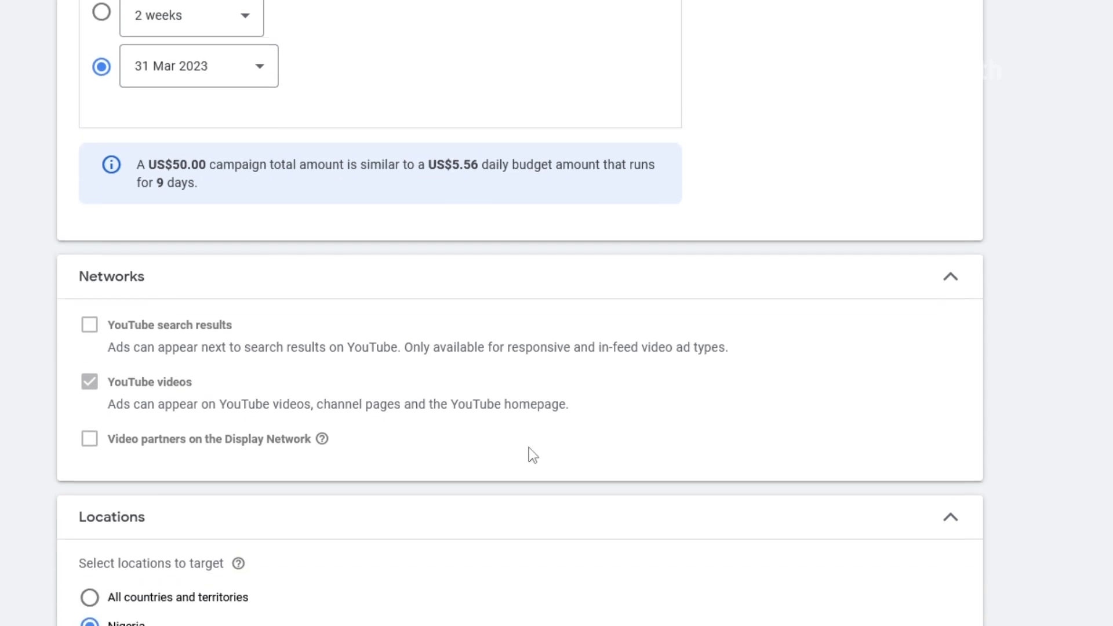
pyautogui.scroll(-1, 529, 453)
pyautogui.scroll(-1, 574, 367)
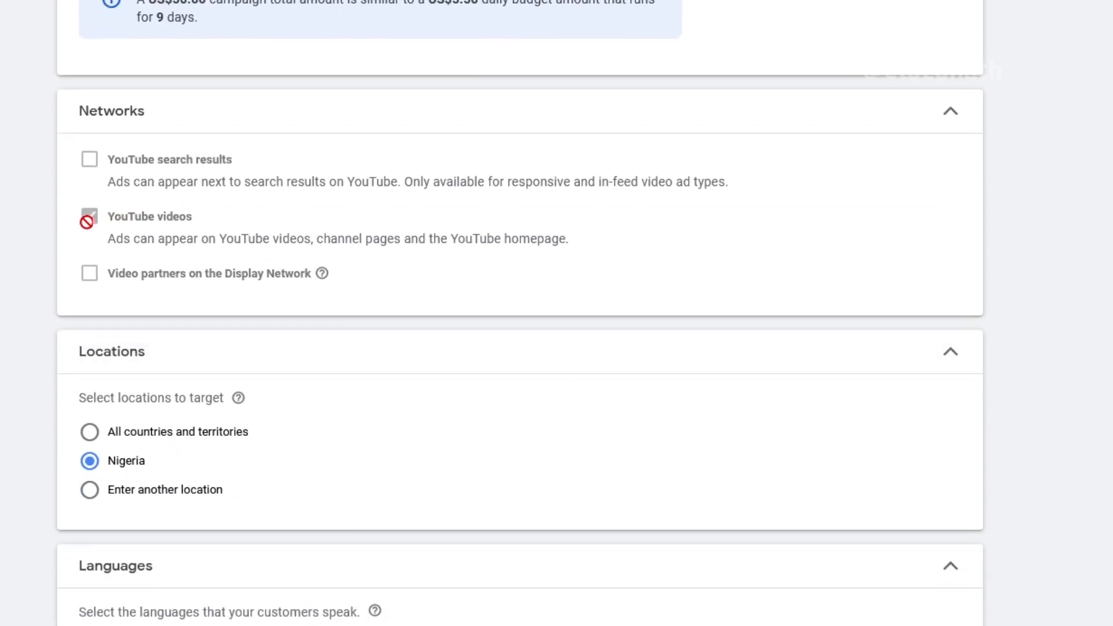
pyautogui.moveTo(109, 238); pyautogui.dragTo(532, 247)
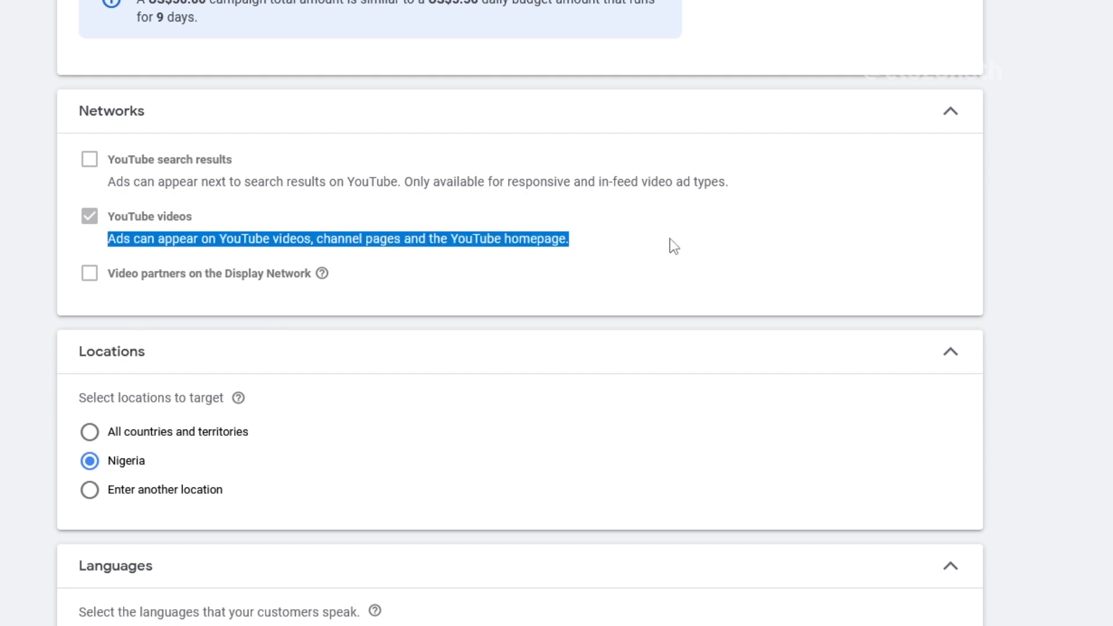
pyautogui.click(761, 255)
# Target a custom location by searching for "lagos" and adding the city of Lagos, Lagos, Nigeria
pyautogui.scroll(-5, 759, 252)
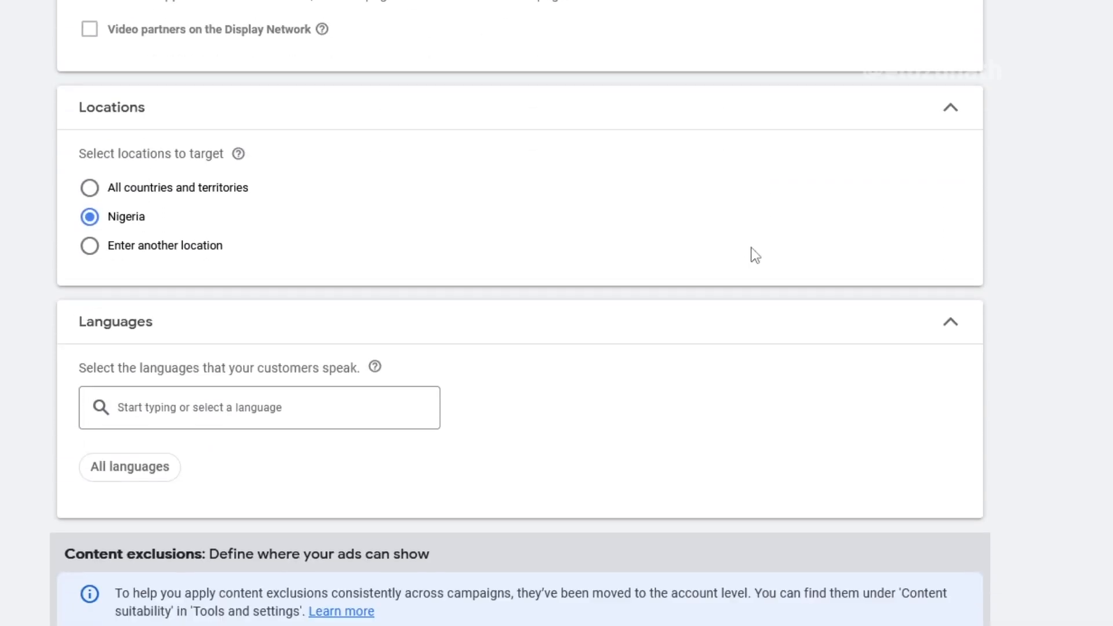
pyautogui.scroll(-1, 751, 248)
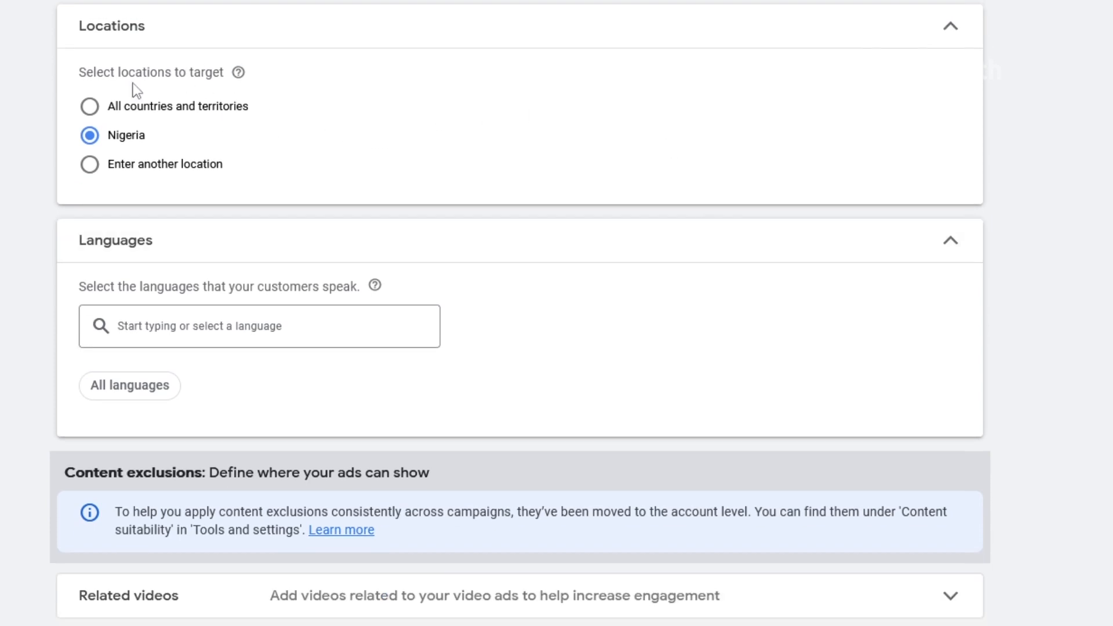
pyautogui.click(89, 166)
pyautogui.click(257, 224)
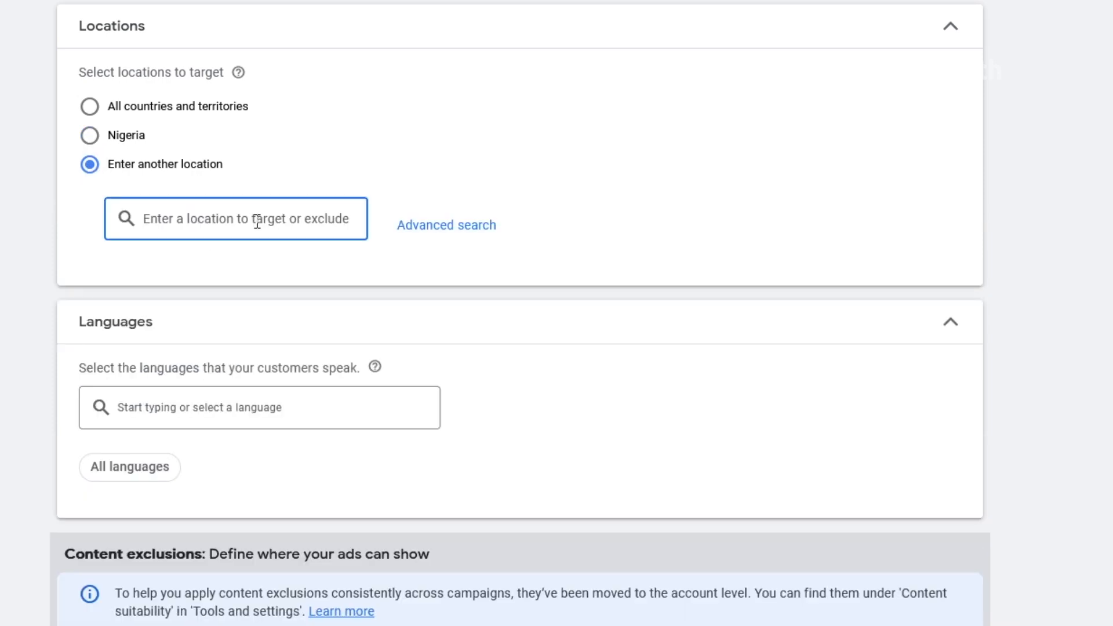
pyautogui.write('lagos')
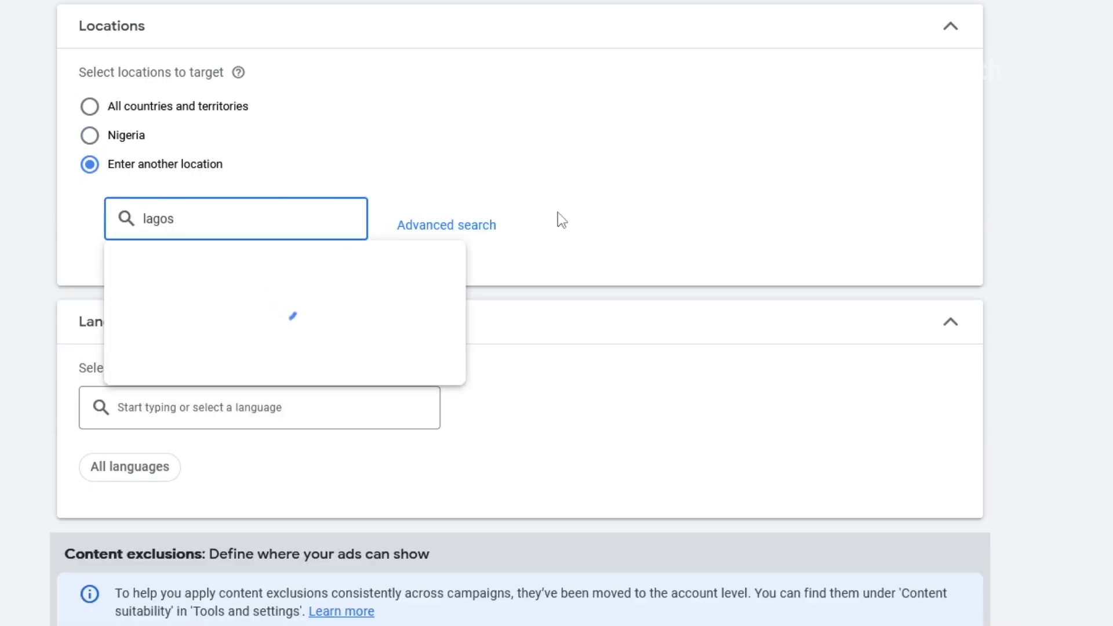
pyautogui.click(286, 280)
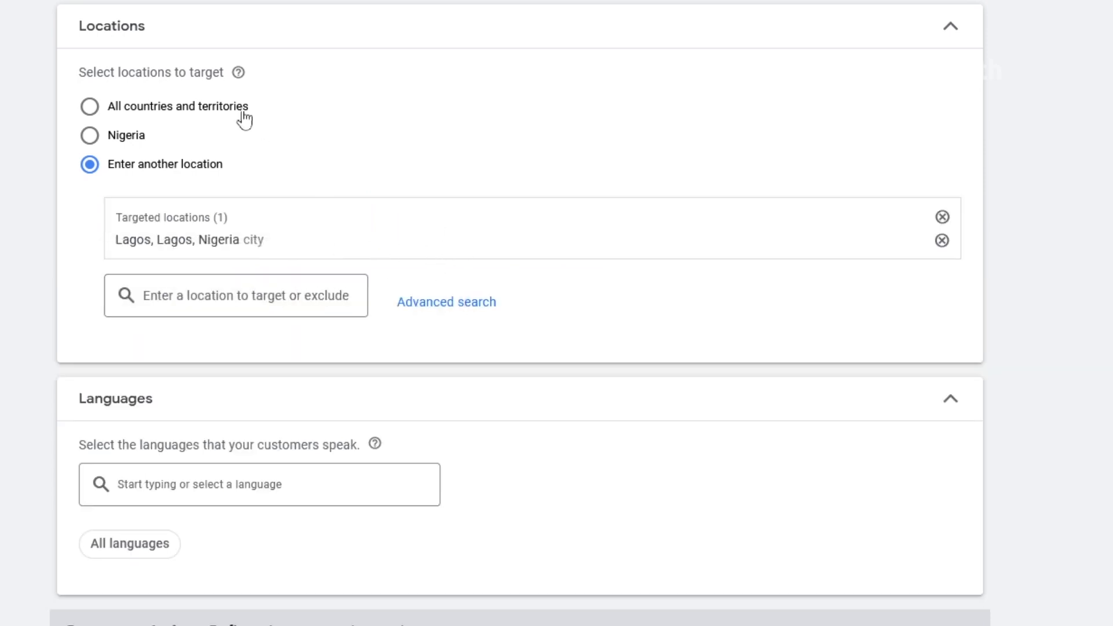
# Try targeting all countries and territories, and set the campaign's target location to Nigeria instead
pyautogui.click(220, 115)
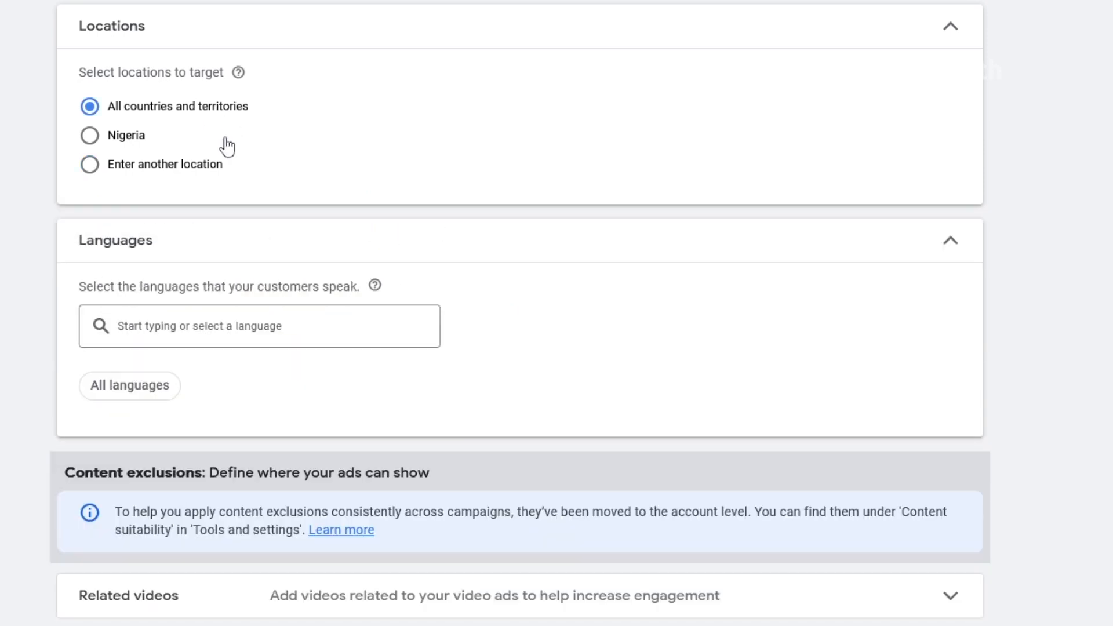
pyautogui.click(127, 146)
pyautogui.scroll(-3, 479, 231)
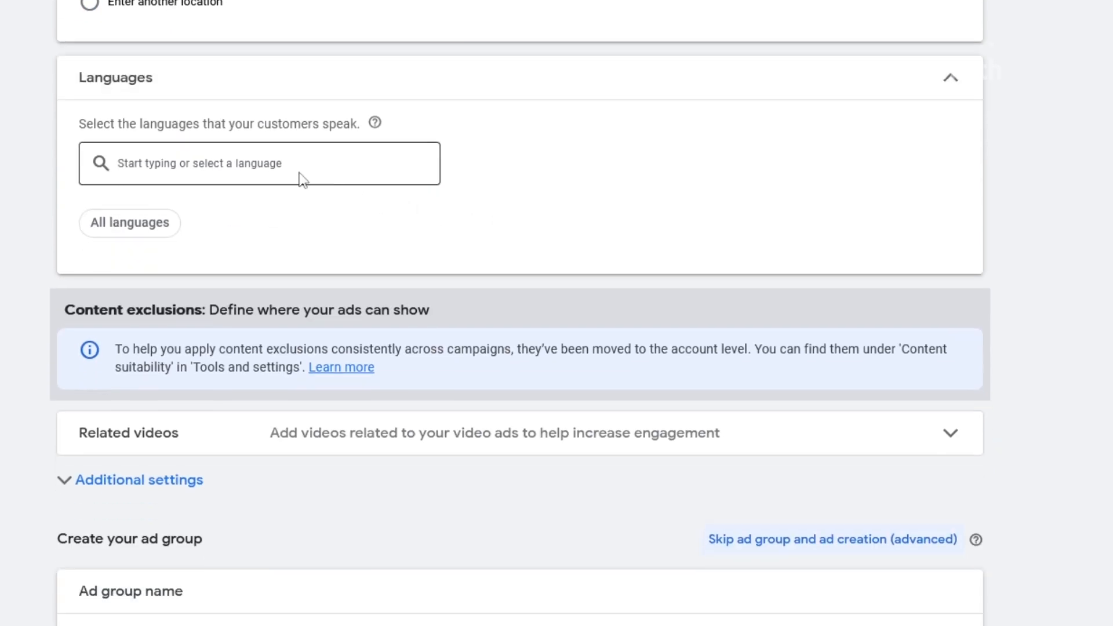
# Search the customer languages for "engli" and select English as the campaign's language
pyautogui.click(255, 162)
pyautogui.write('engli')
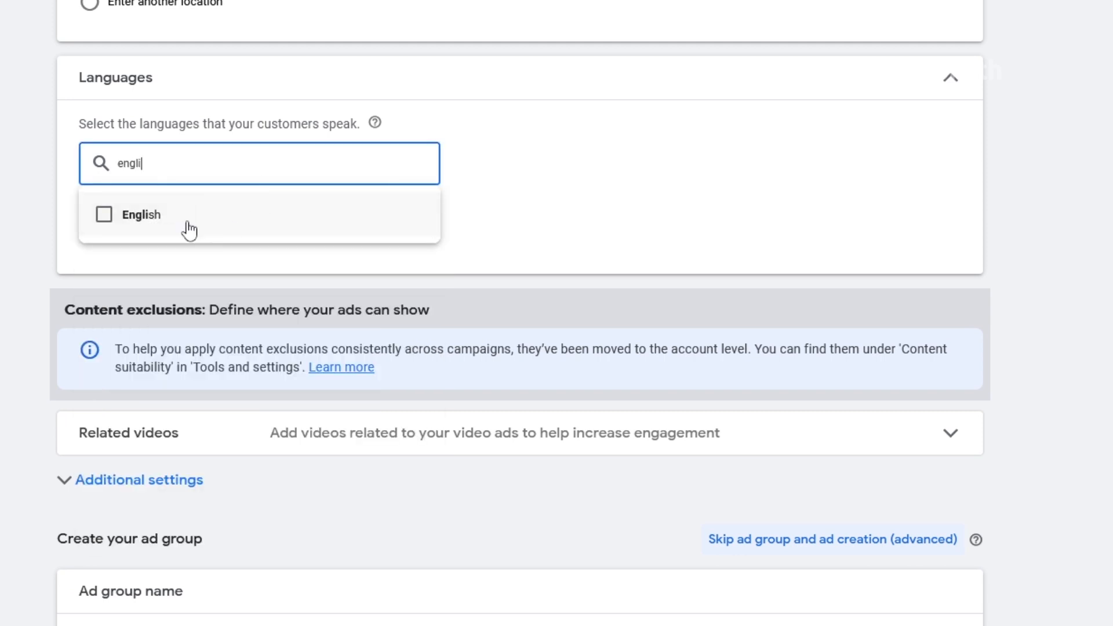
pyautogui.click(106, 216)
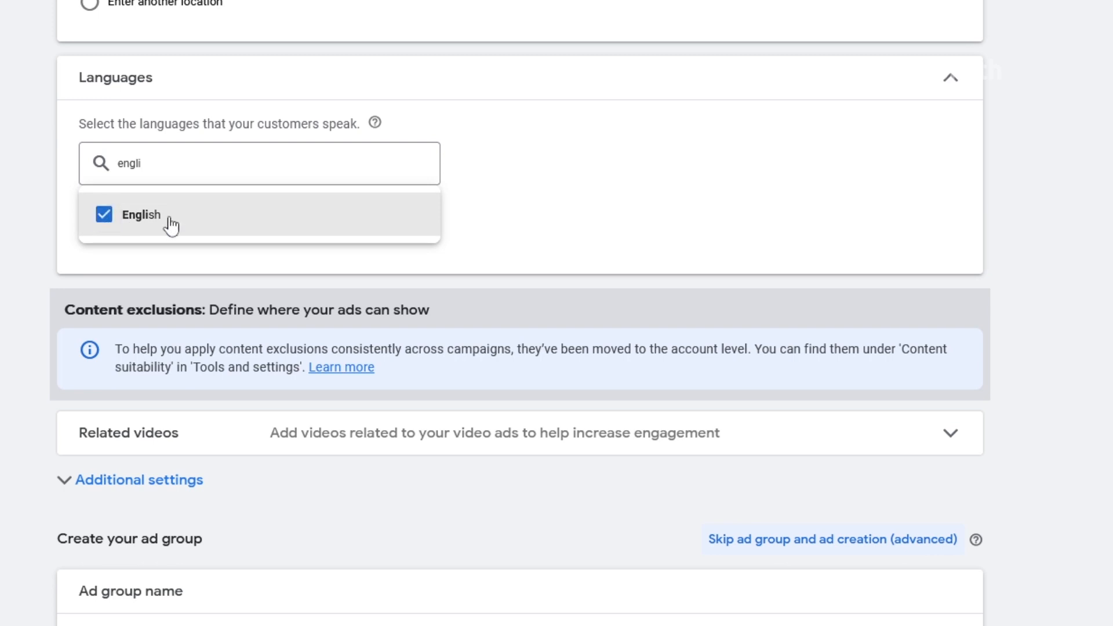
pyautogui.click(504, 231)
# Add "Virtual Cards for Digital Marketers" and "How to Improve Your Business Social Media Strategies" as the campaign's related videos
pyautogui.scroll(-3, 348, 255)
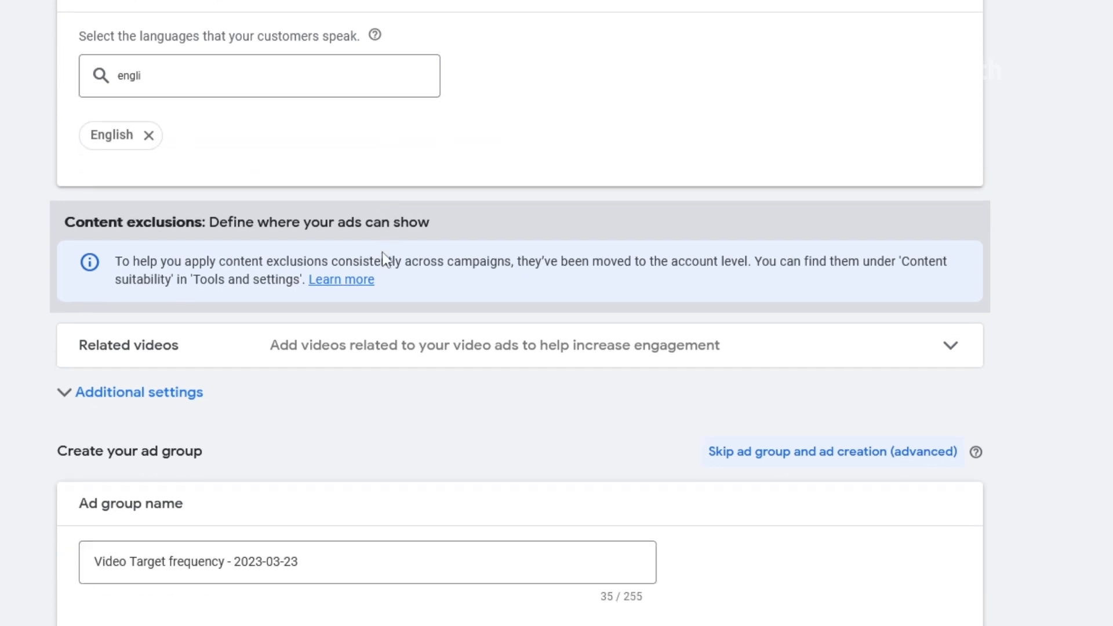
pyautogui.click(953, 280)
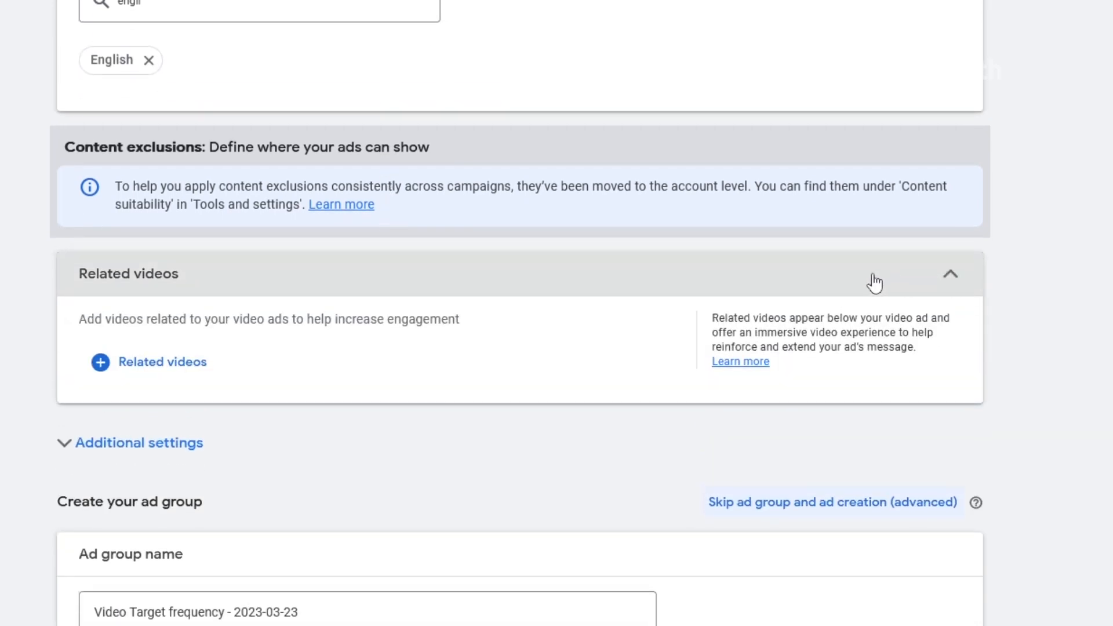
pyautogui.scroll(-3, 517, 303)
pyautogui.click(168, 207)
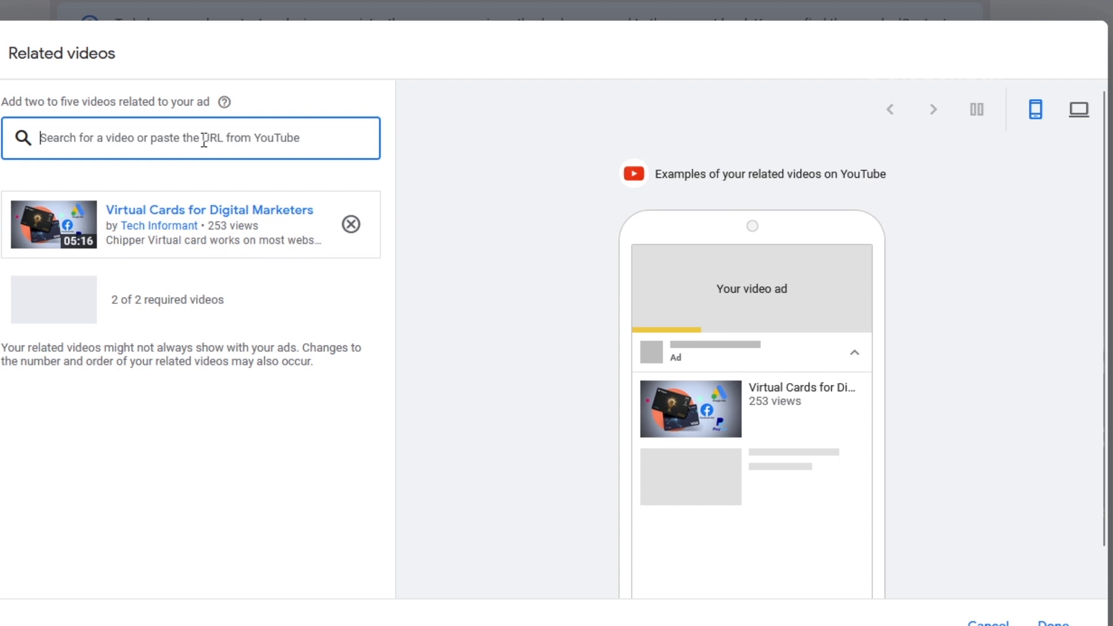
pyautogui.hotkey('ctrl', 'v')
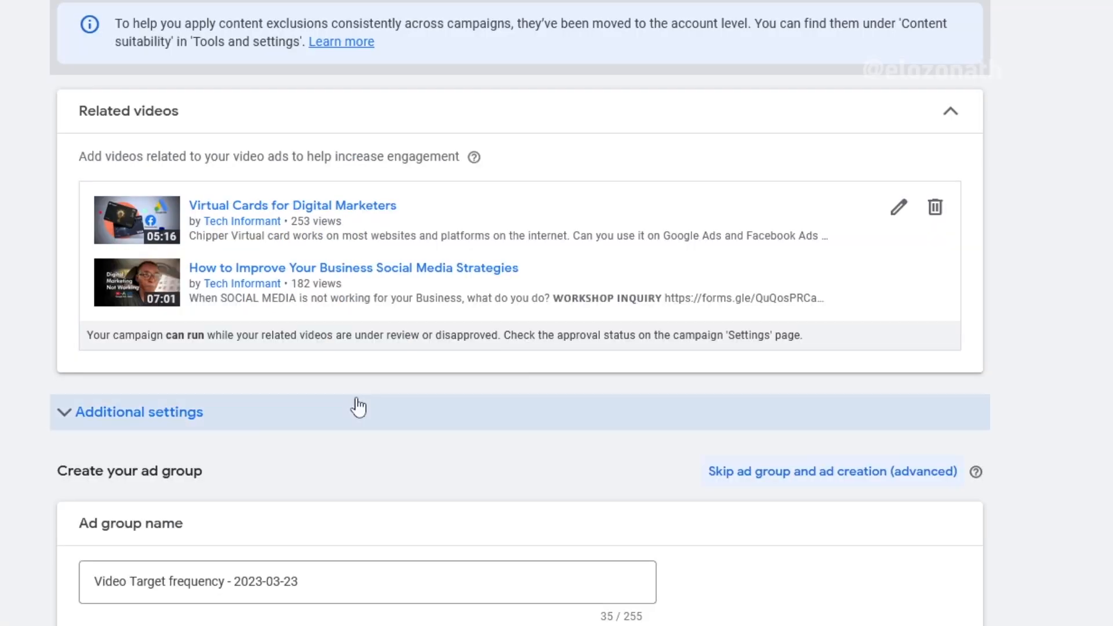
# Set specific device targeting in the additional settings, excluding TV screens and keeping computers, mobile phones and tablets
pyautogui.click(222, 418)
pyautogui.scroll(-1, 819, 436)
pyautogui.scroll(-3, 819, 436)
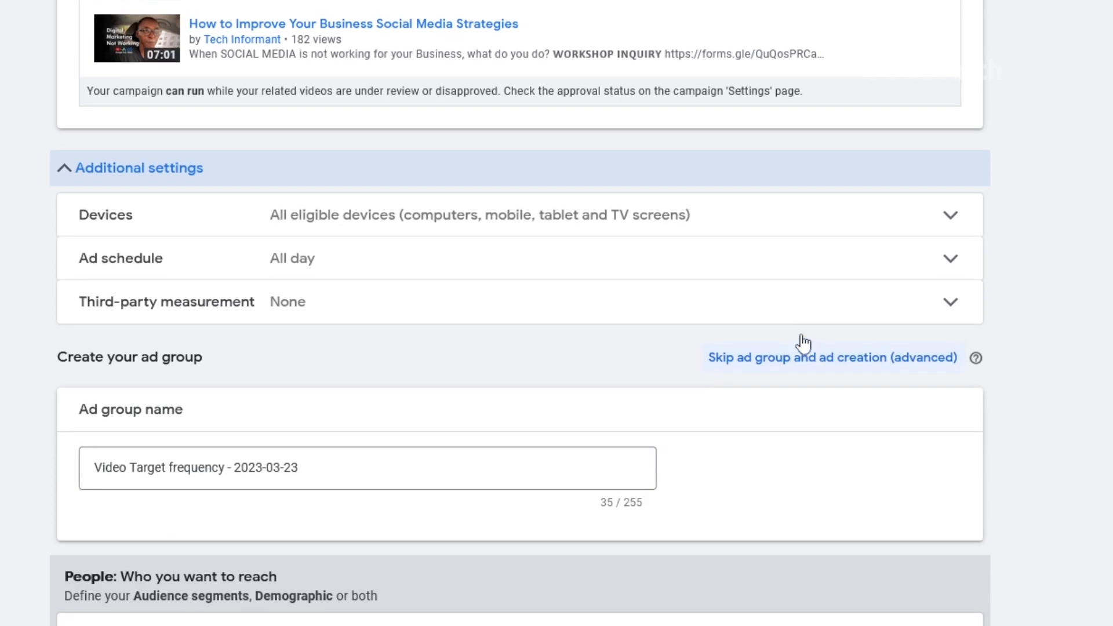
pyautogui.click(953, 224)
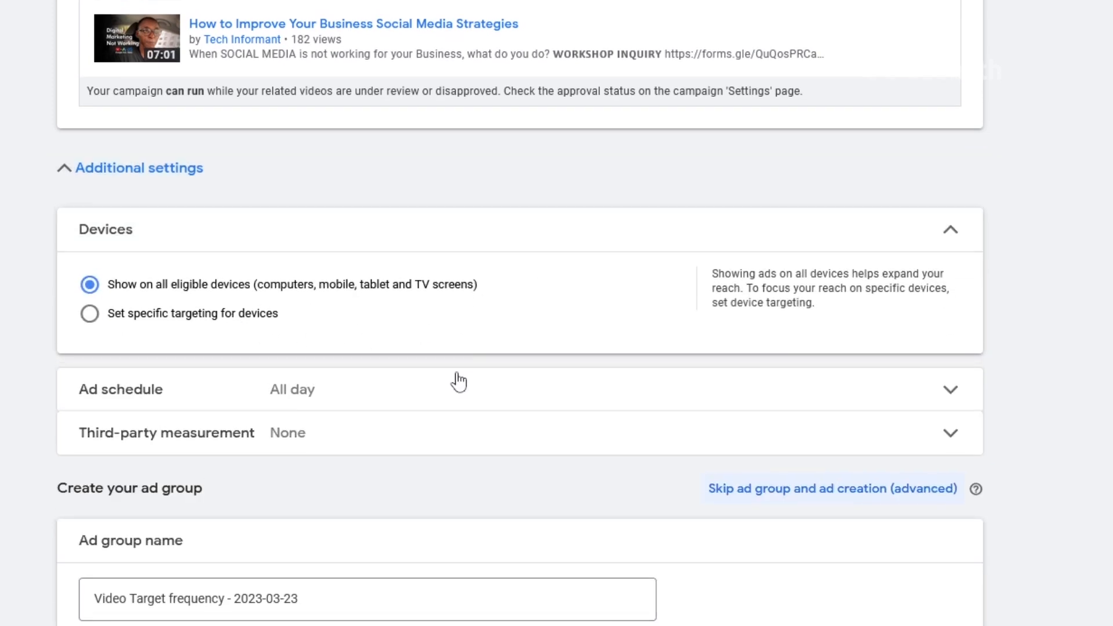
pyautogui.click(142, 313)
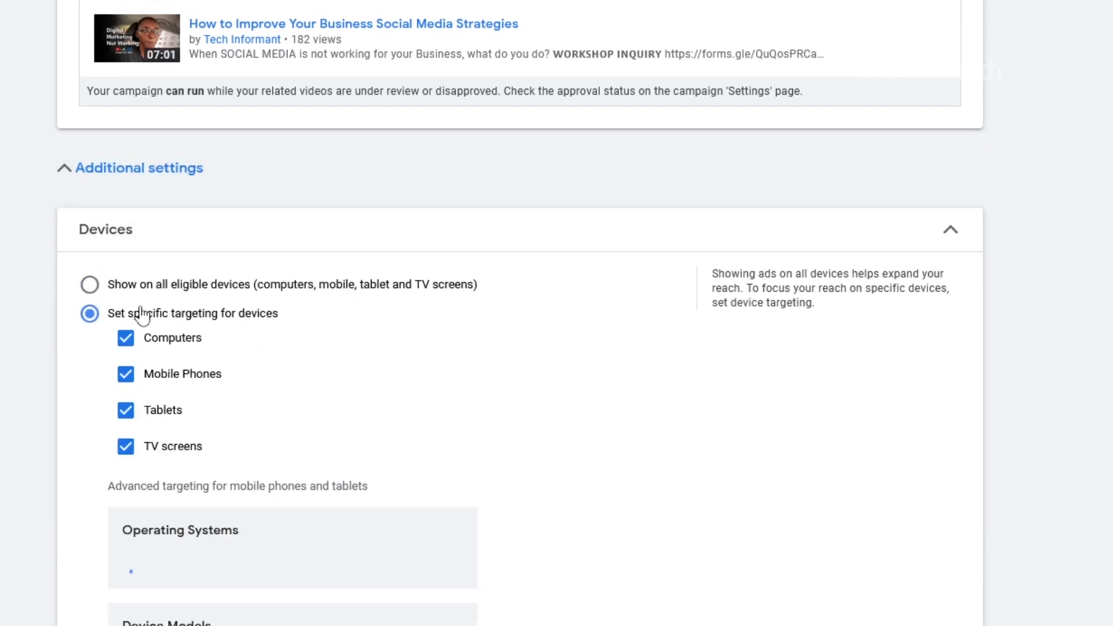
pyautogui.click(126, 447)
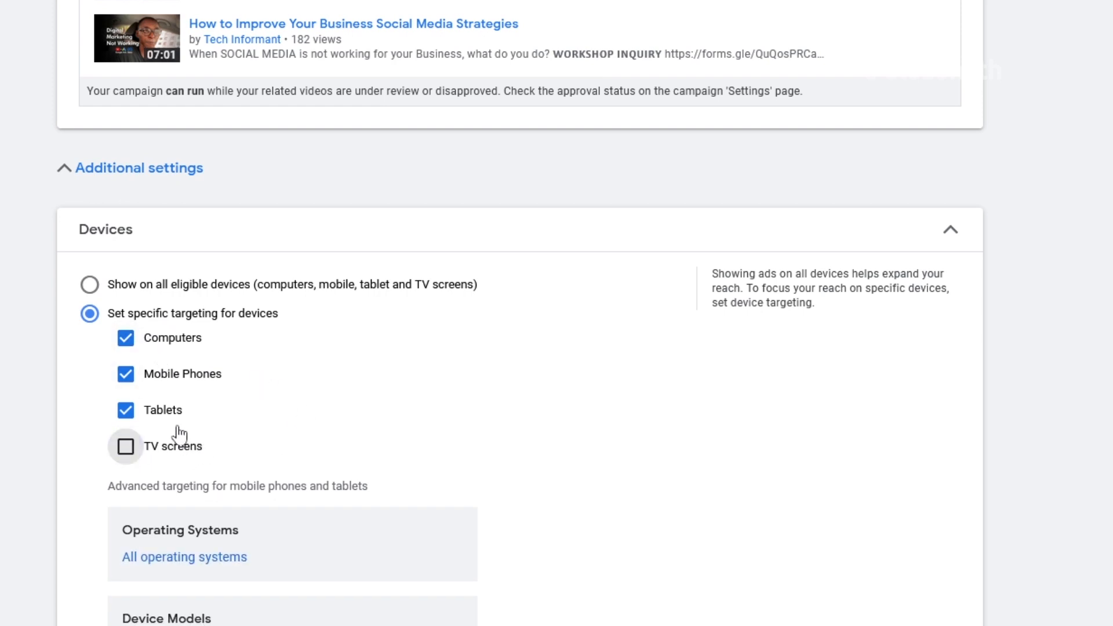
pyautogui.scroll(-4, 589, 415)
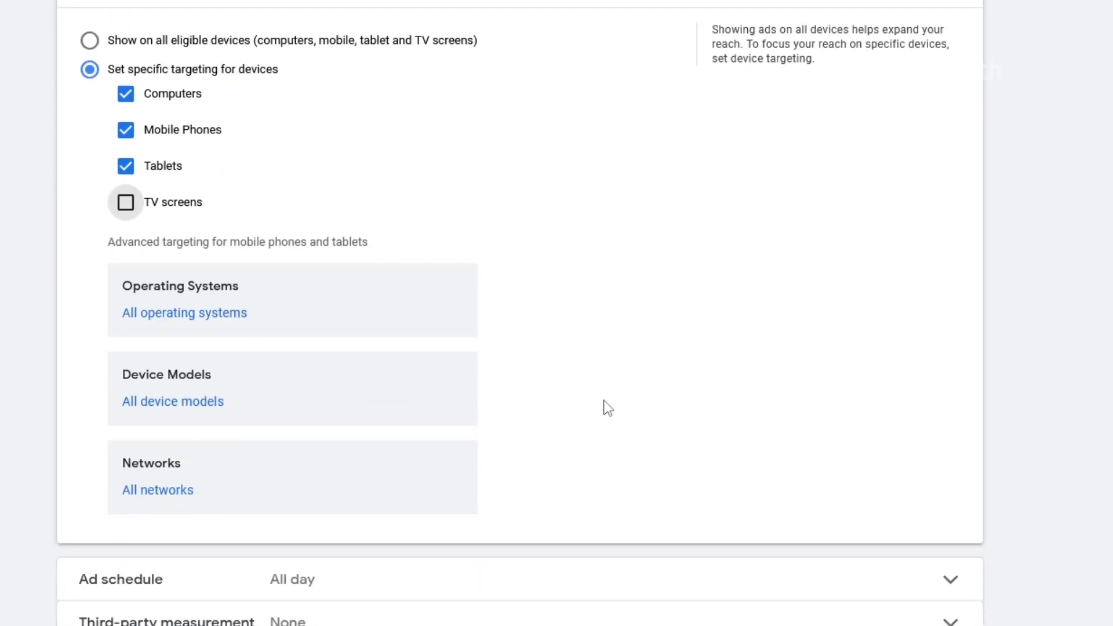
pyautogui.scroll(1, 643, 322)
pyautogui.scroll(-4, 781, 303)
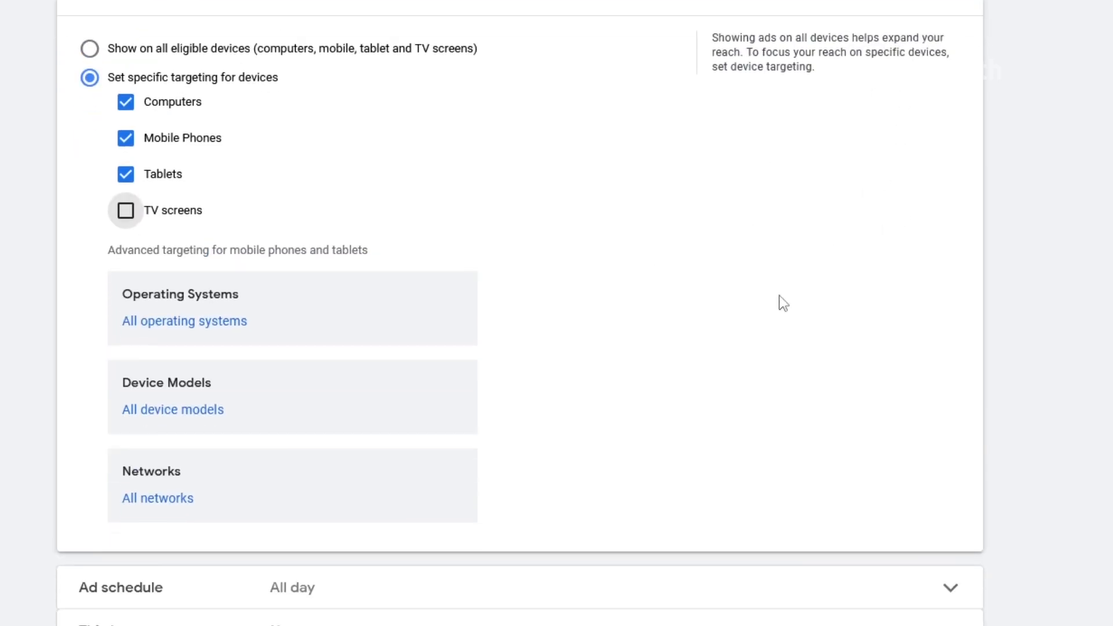
pyautogui.scroll(3, 779, 295)
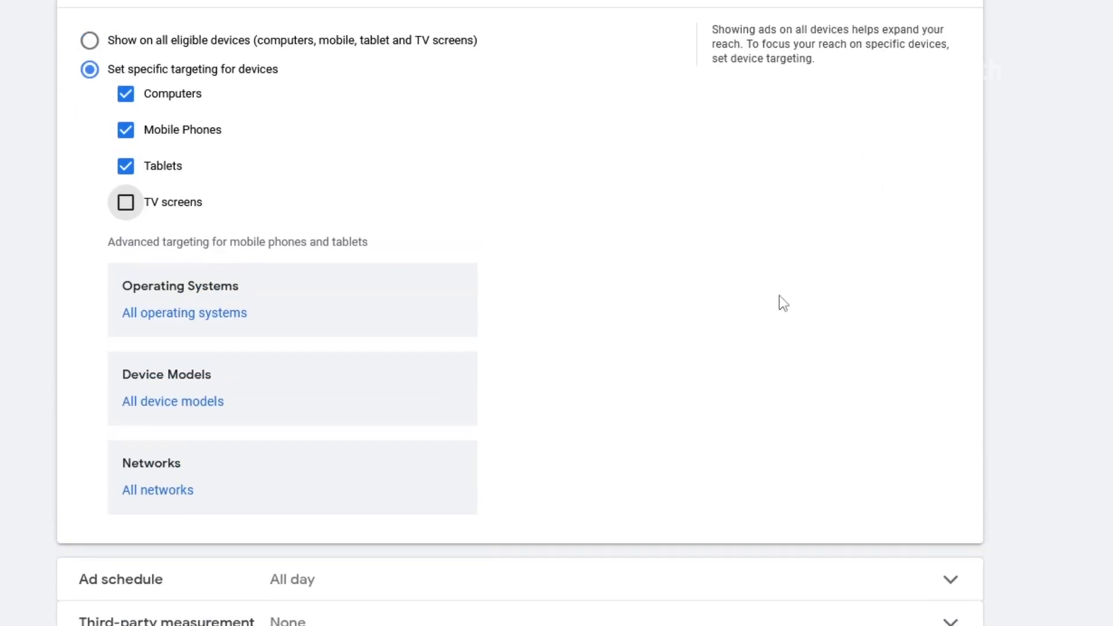
# Examine the day and time options offered in the campaign's ad schedule
pyautogui.scroll(-5, 779, 296)
pyautogui.click(629, 263)
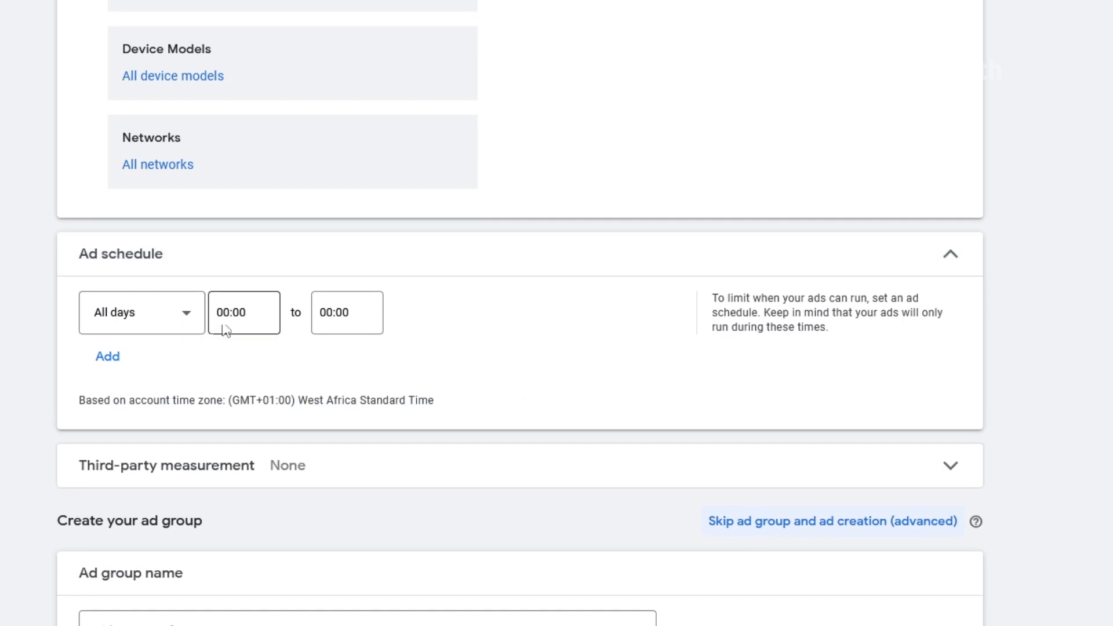
pyautogui.click(183, 318)
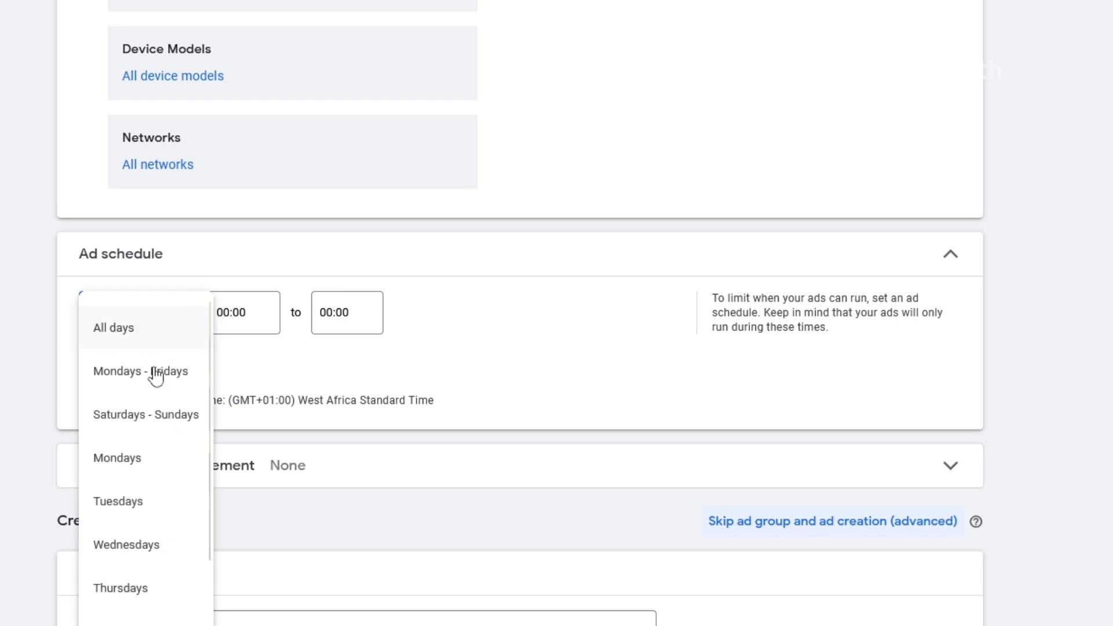
pyautogui.click(406, 360)
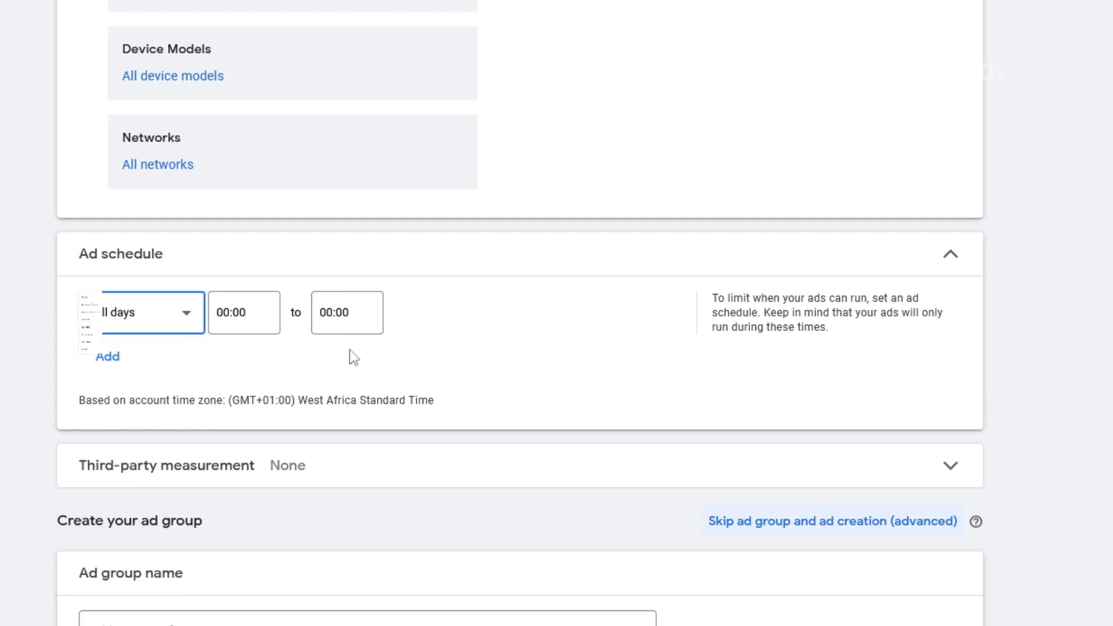
pyautogui.click(943, 256)
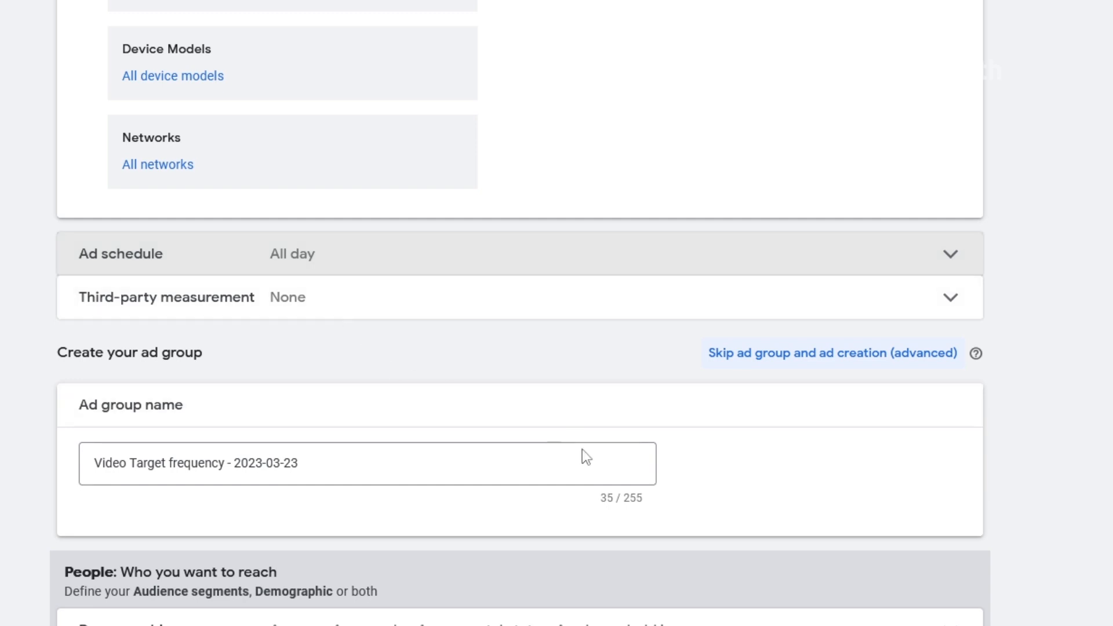
# Name the ad group "General Audience" and exclude the 65+ age range and Unknown gender from its demographics
pyautogui.scroll(-5, 764, 402)
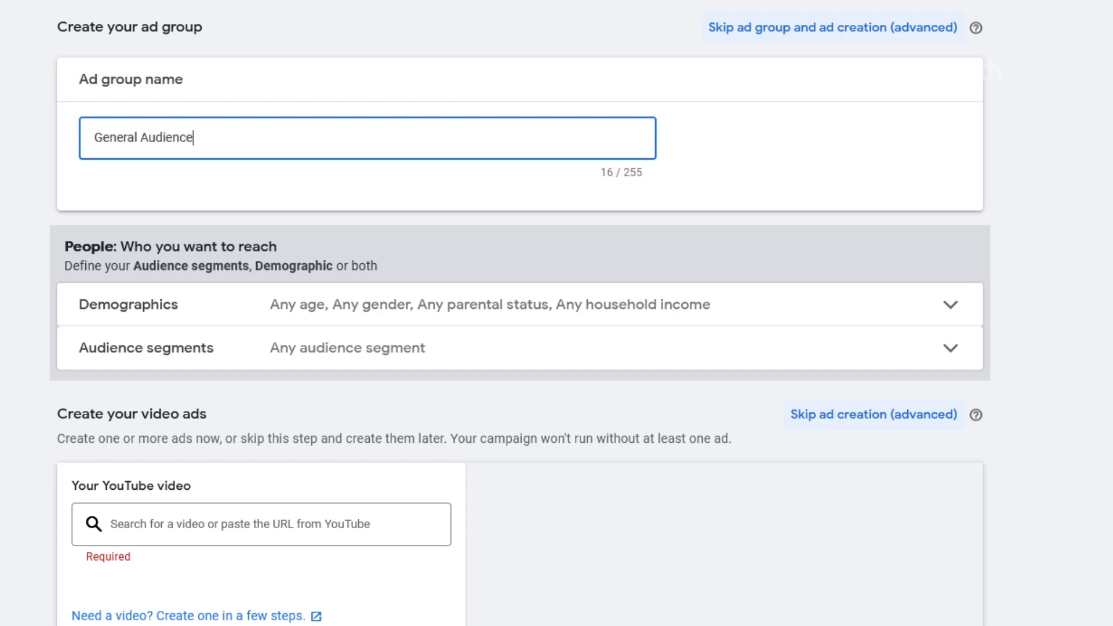
pyautogui.click(945, 306)
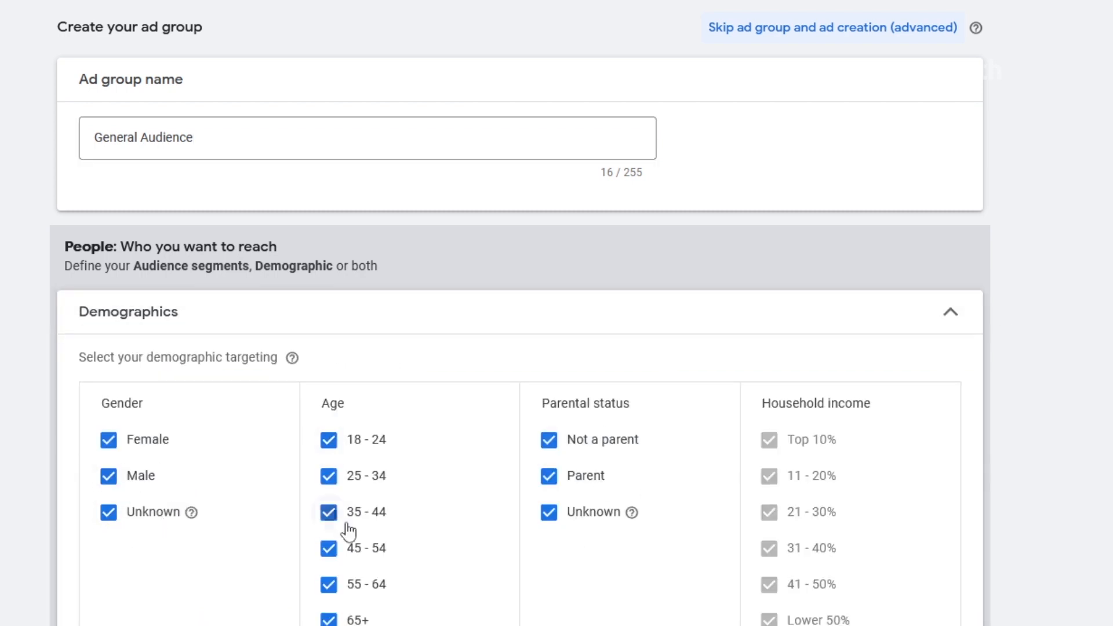
pyautogui.click(329, 619)
pyautogui.click(108, 512)
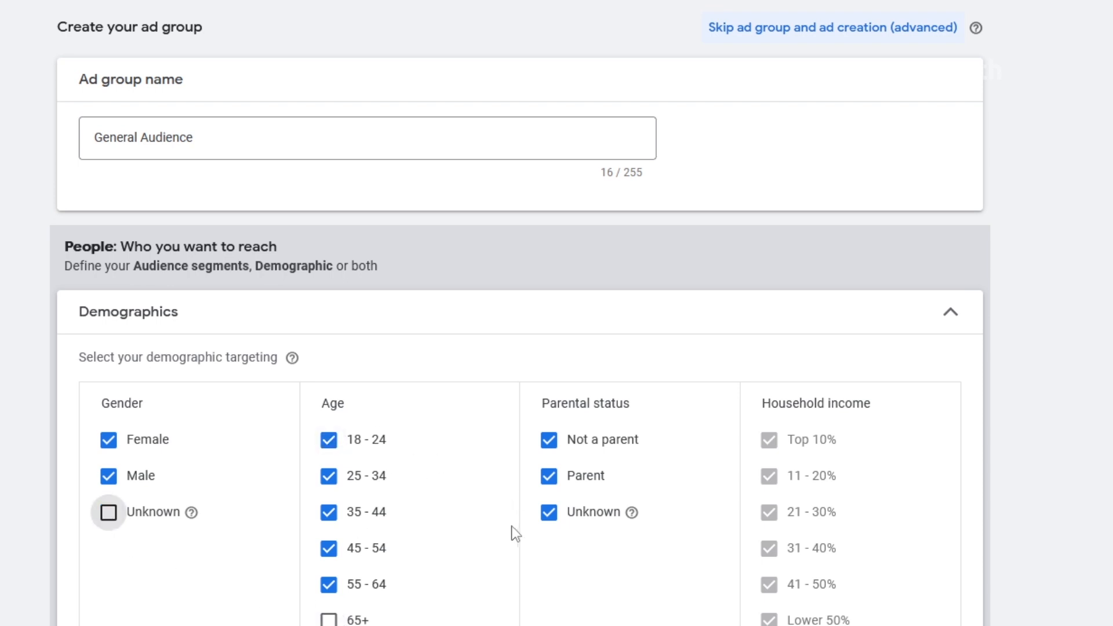
pyautogui.click(951, 312)
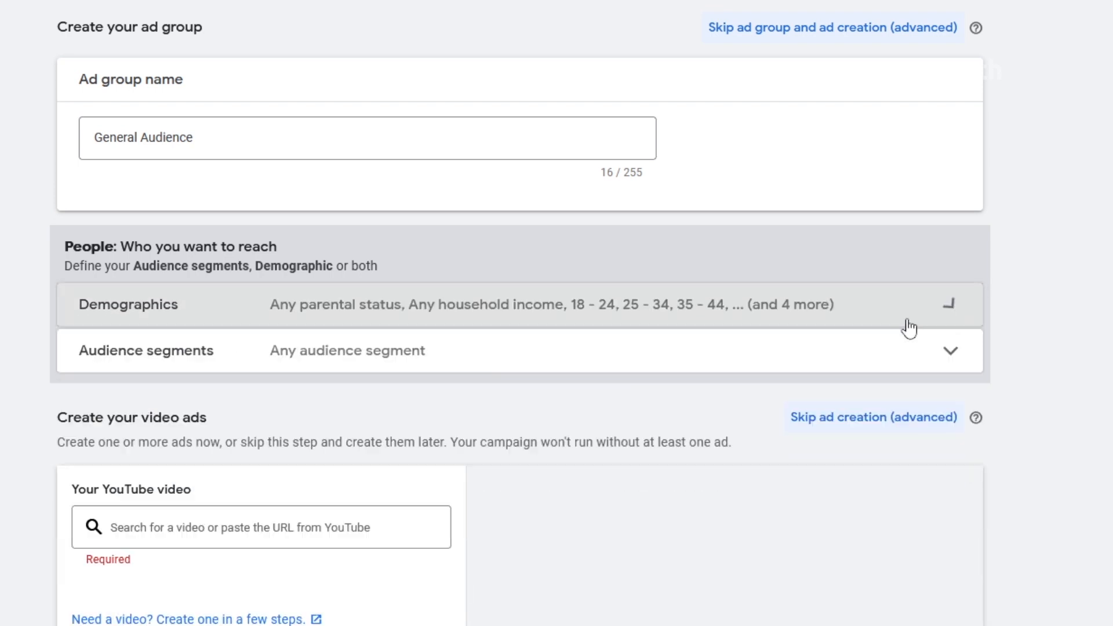
# Browse the audience segment categories available for targeting the ad group
pyautogui.click(950, 351)
pyautogui.scroll(-3, 602, 484)
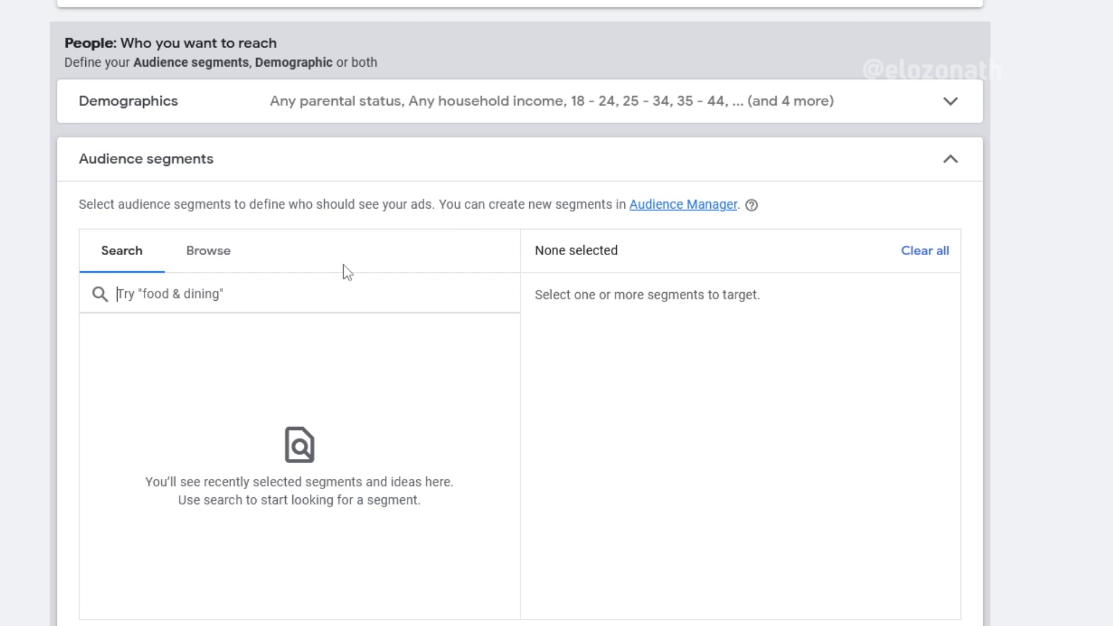
pyautogui.click(199, 255)
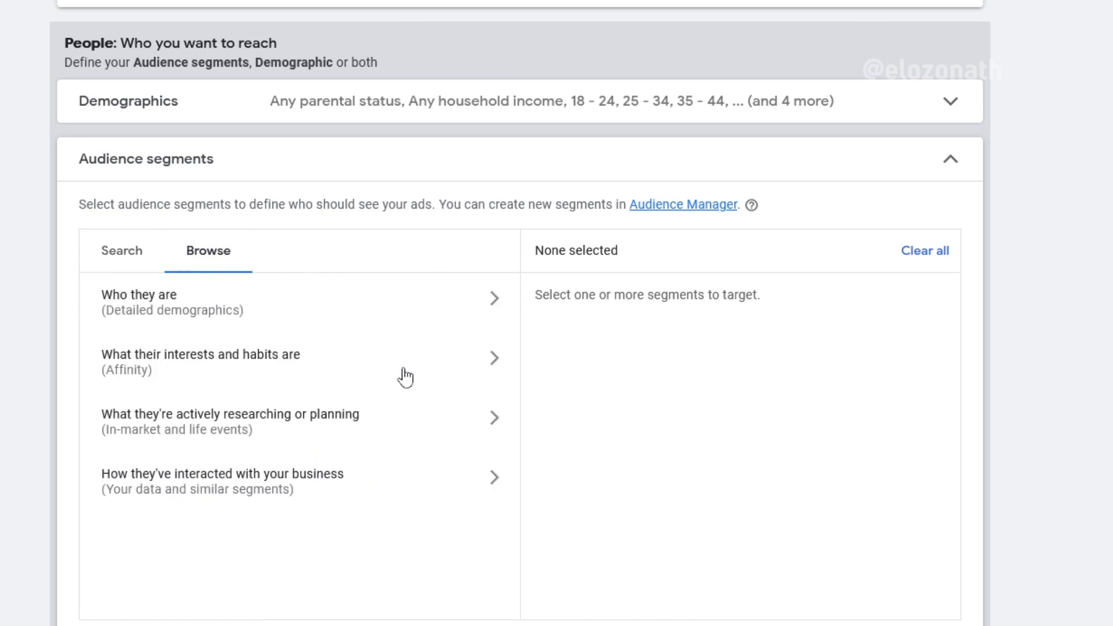
pyautogui.click(949, 160)
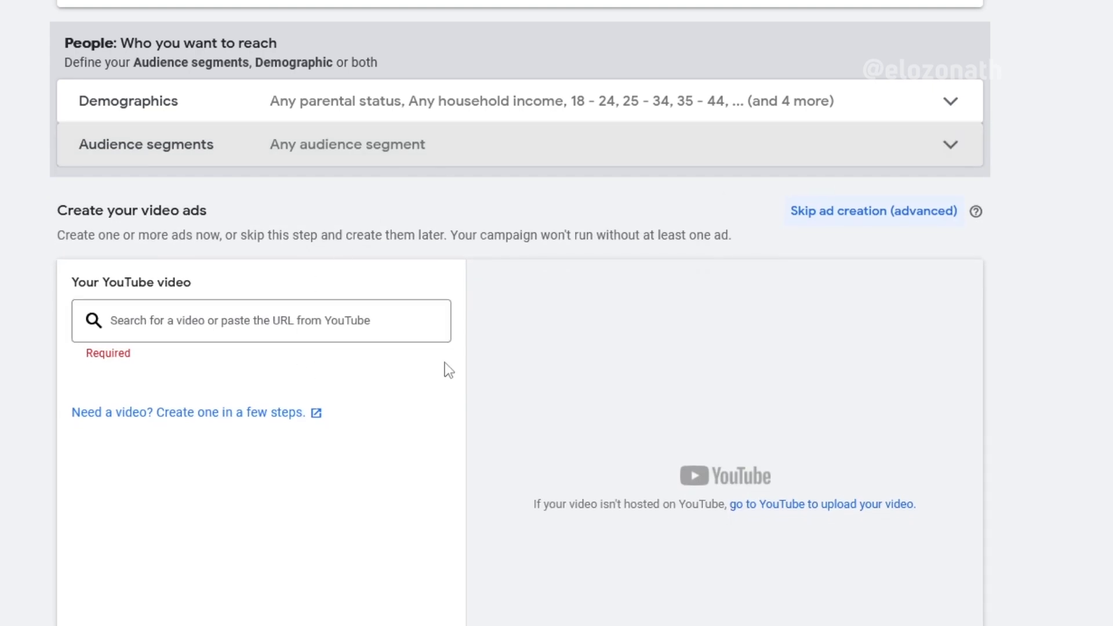
# Add the "How to Gain More Subscribers" YouTube video by its copied link and make it a skippable in-stream ad
pyautogui.scroll(-3, 586, 317)
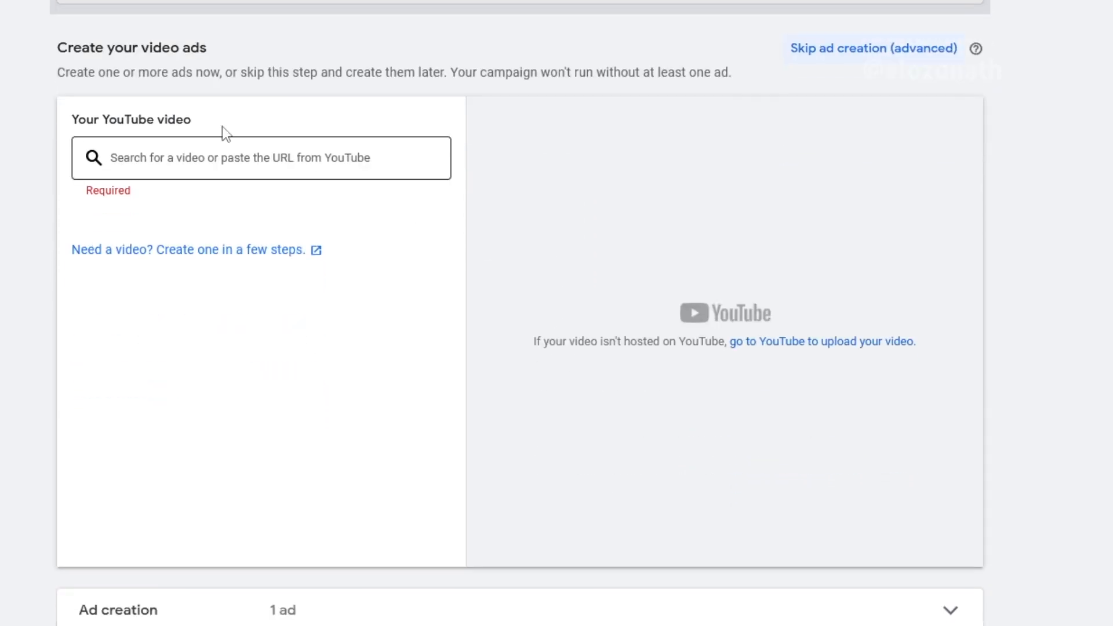
pyautogui.moveTo(68, 51); pyautogui.dragTo(200, 51)
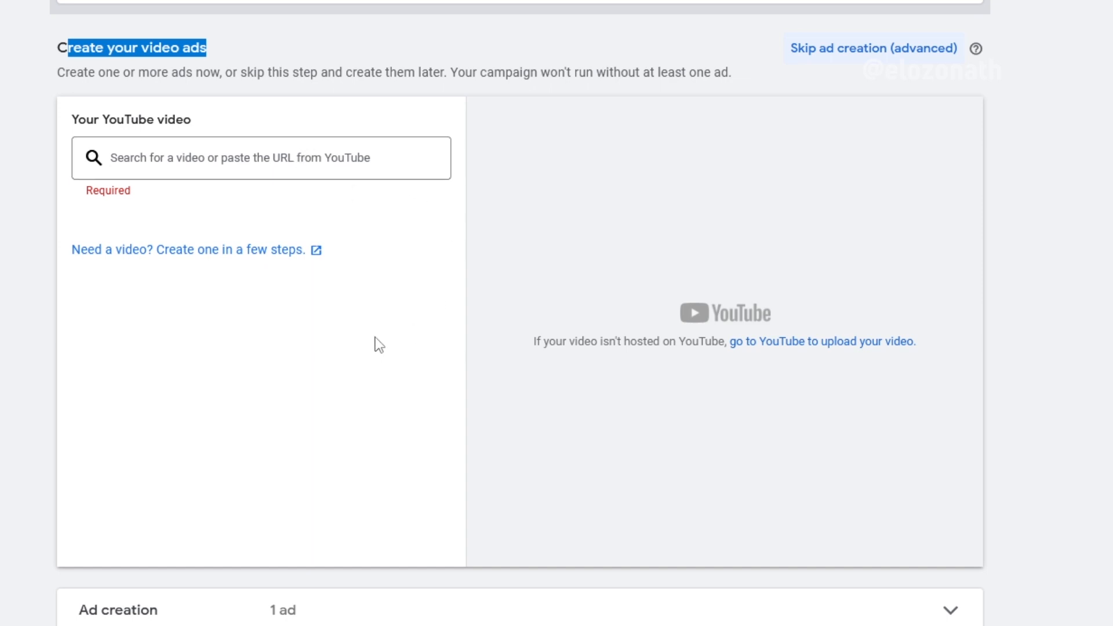
pyautogui.click(209, 165)
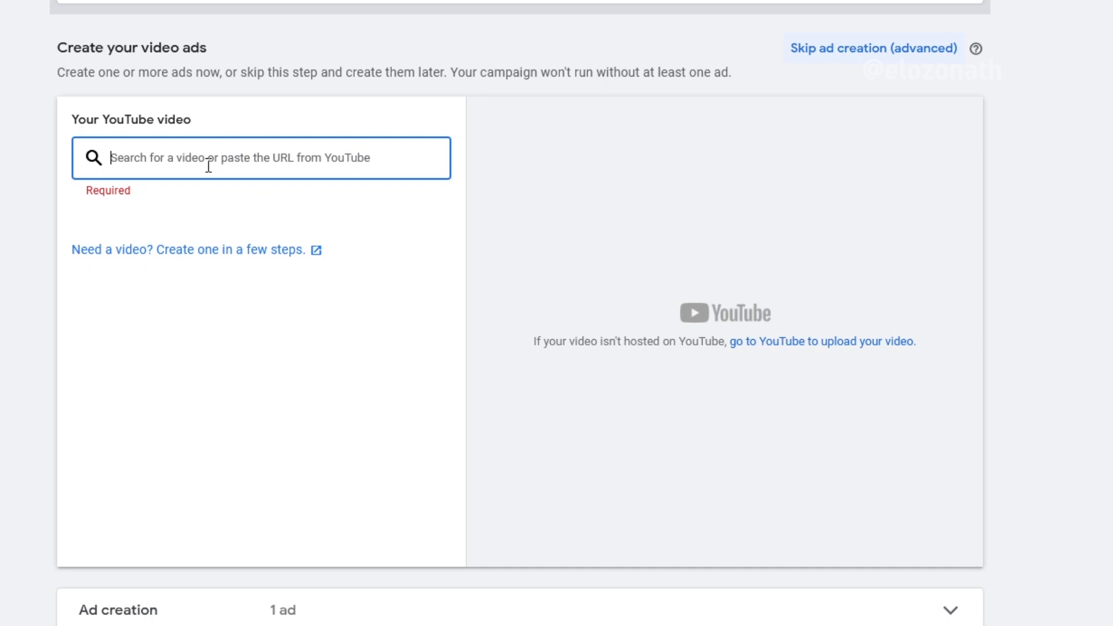
pyautogui.hotkey('ctrl', 'v')
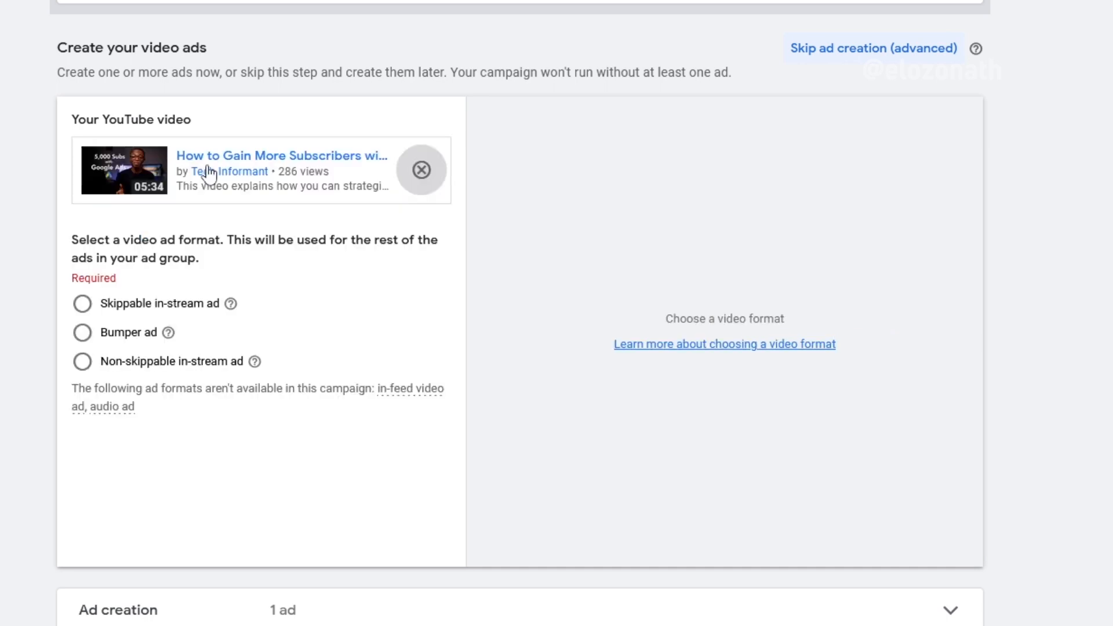
pyautogui.click(148, 304)
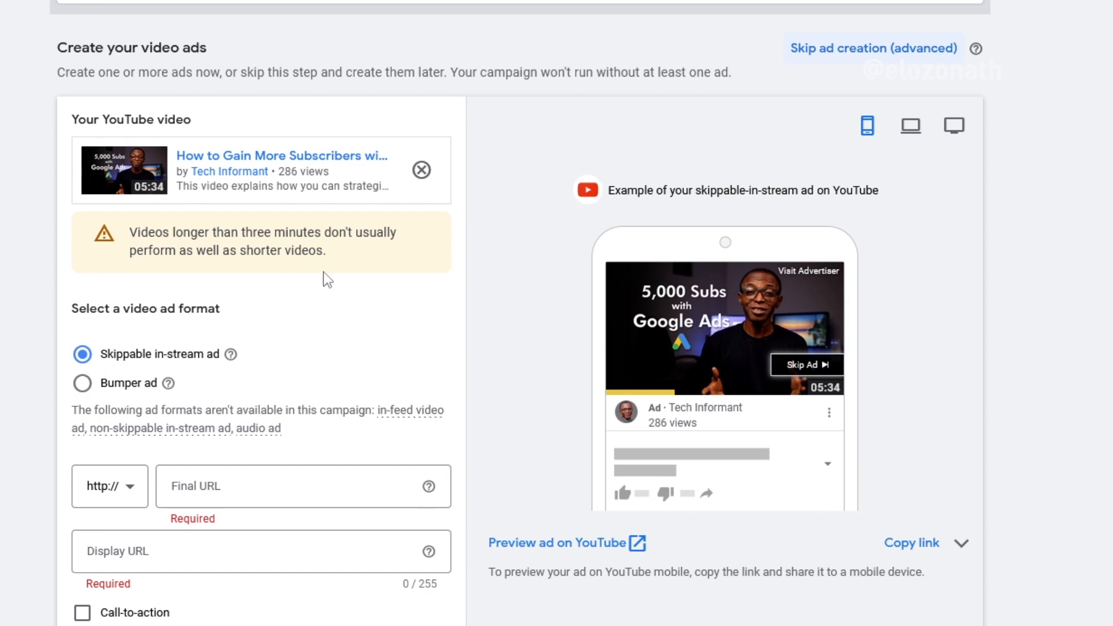
pyautogui.scroll(-4, 324, 273)
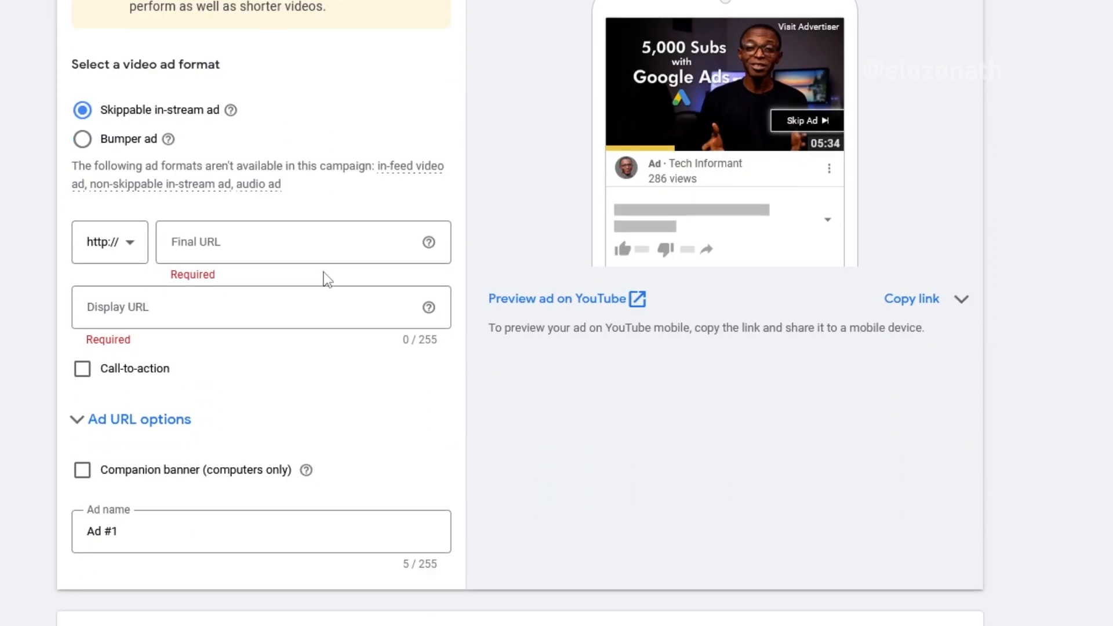
pyautogui.click(253, 243)
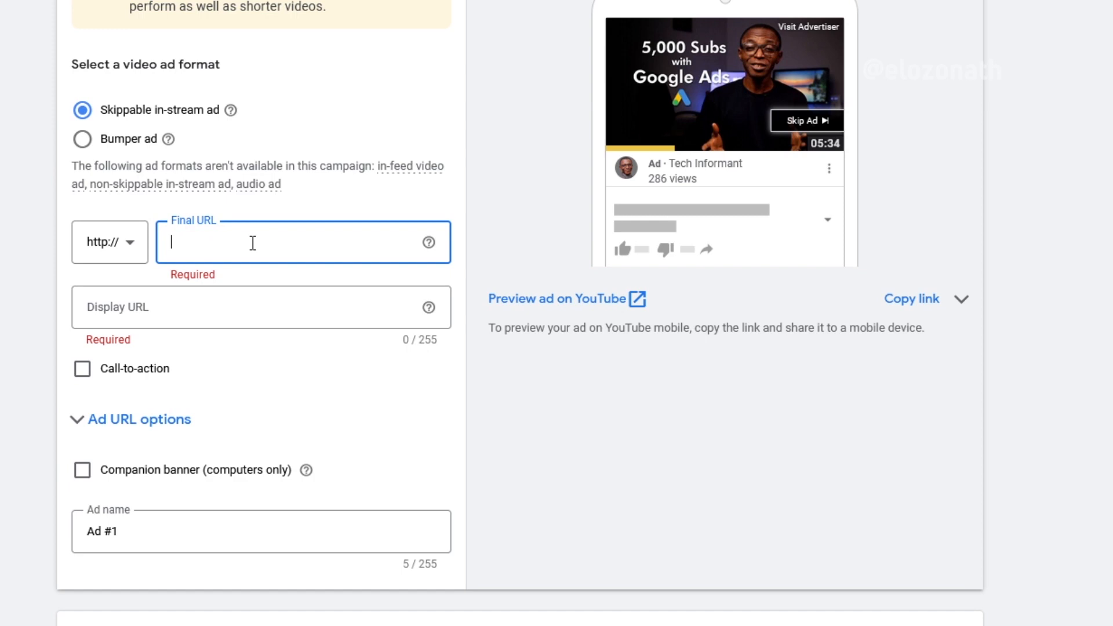
pyautogui.write('www.youtube.com/channel/UCkwjBi65UHD9vcjjASGDLSg')
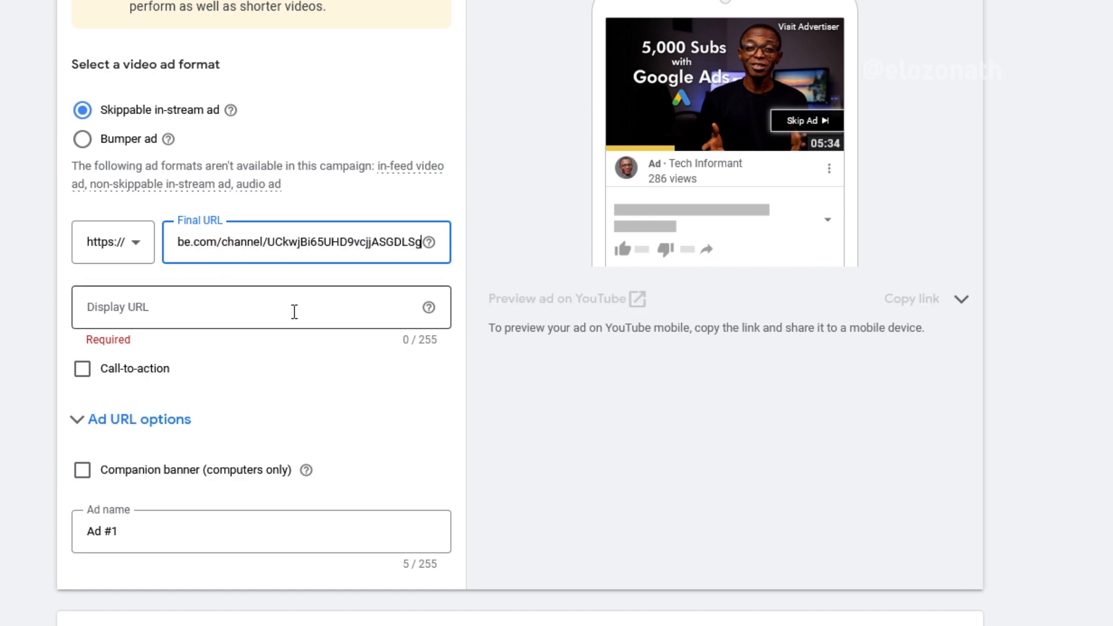
pyautogui.click(318, 397)
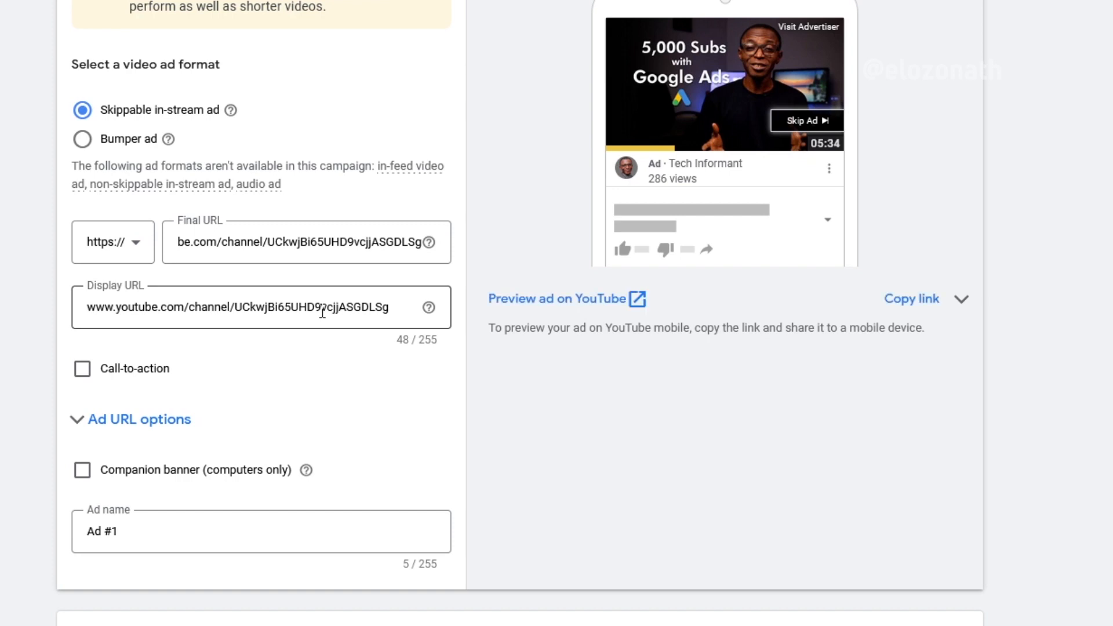
# Add a call-to-action to the in-stream ad with the text "Subscribe"
pyautogui.click(82, 369)
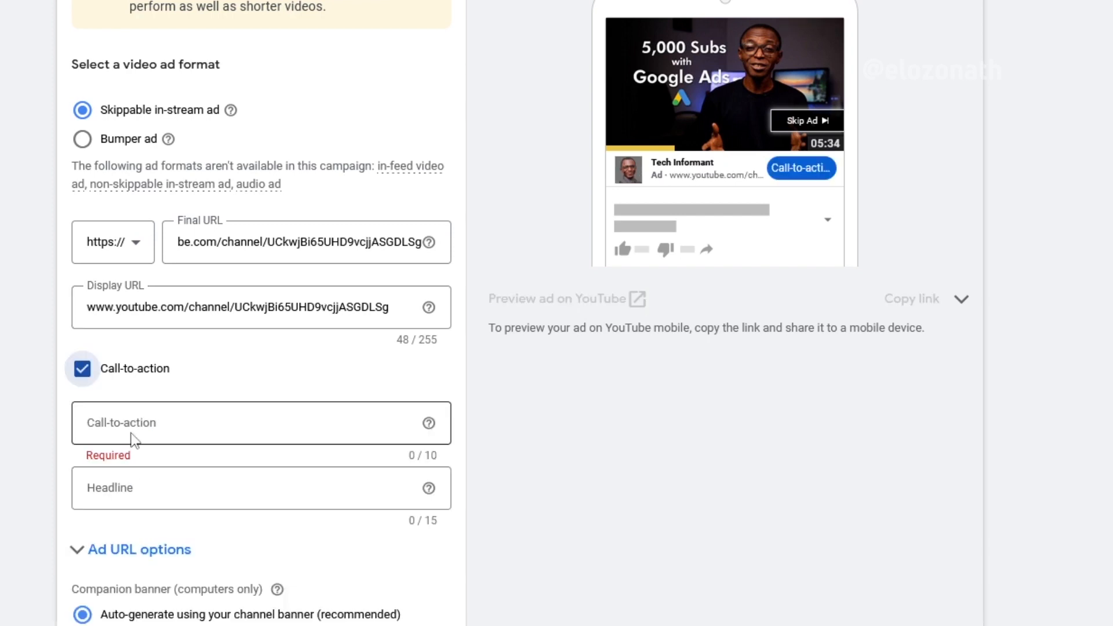
pyautogui.click(134, 417)
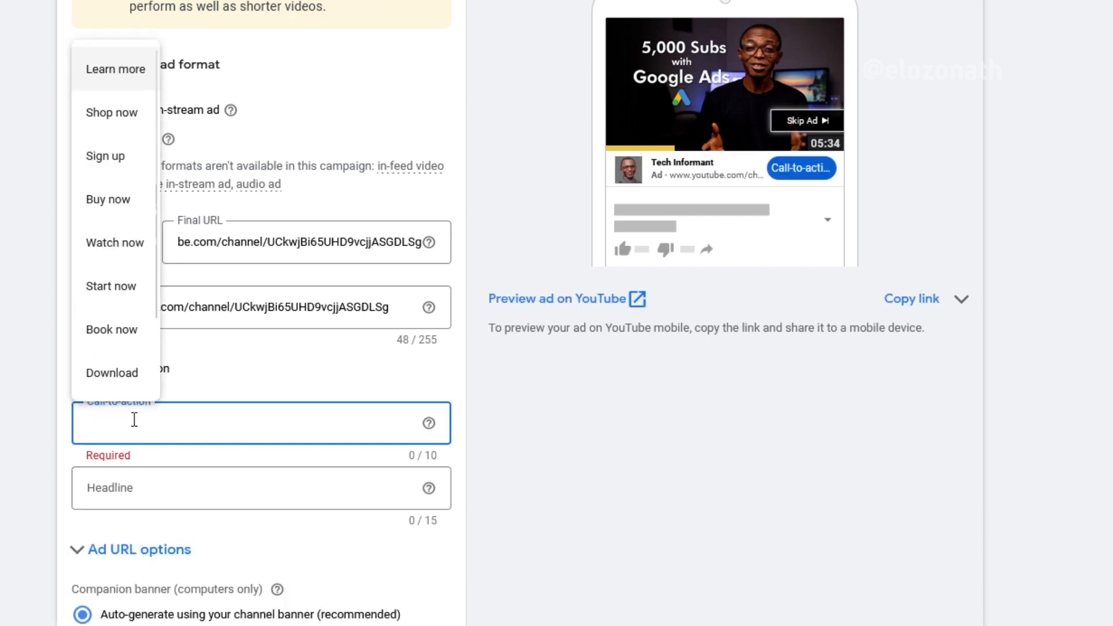
pyautogui.write('Sub')
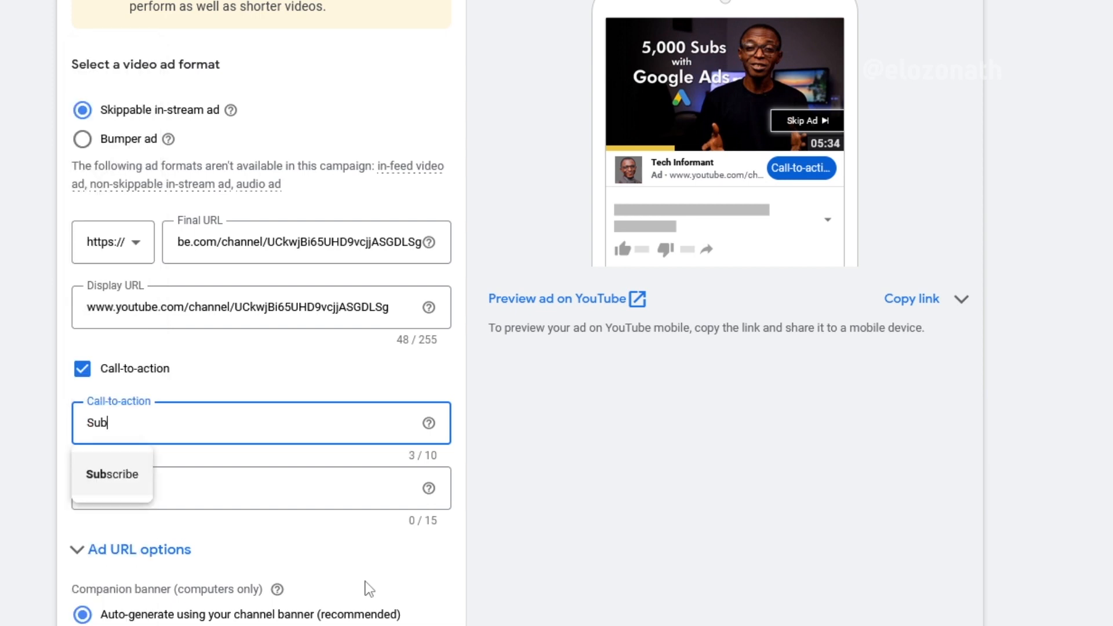
pyautogui.write('scri')
pyautogui.click(128, 482)
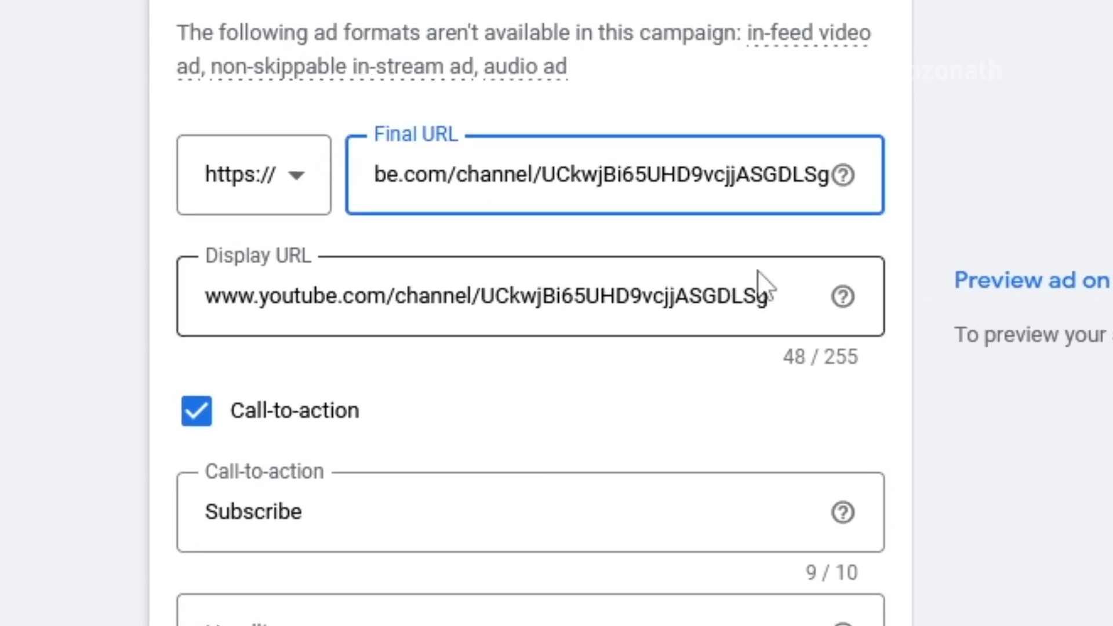
# Append "?sub_confirmation=1" to the end of the ad's final URL, leaving the display URL as it is
pyautogui.write('?sub_confirmation=1')
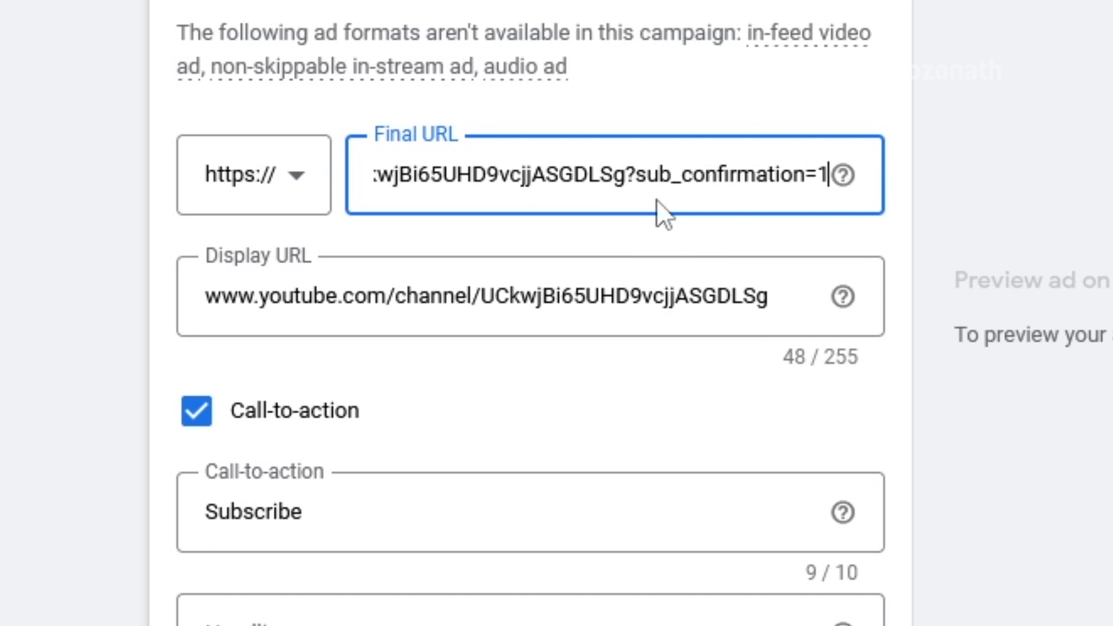
pyautogui.moveTo(628, 172); pyautogui.dragTo(891, 179)
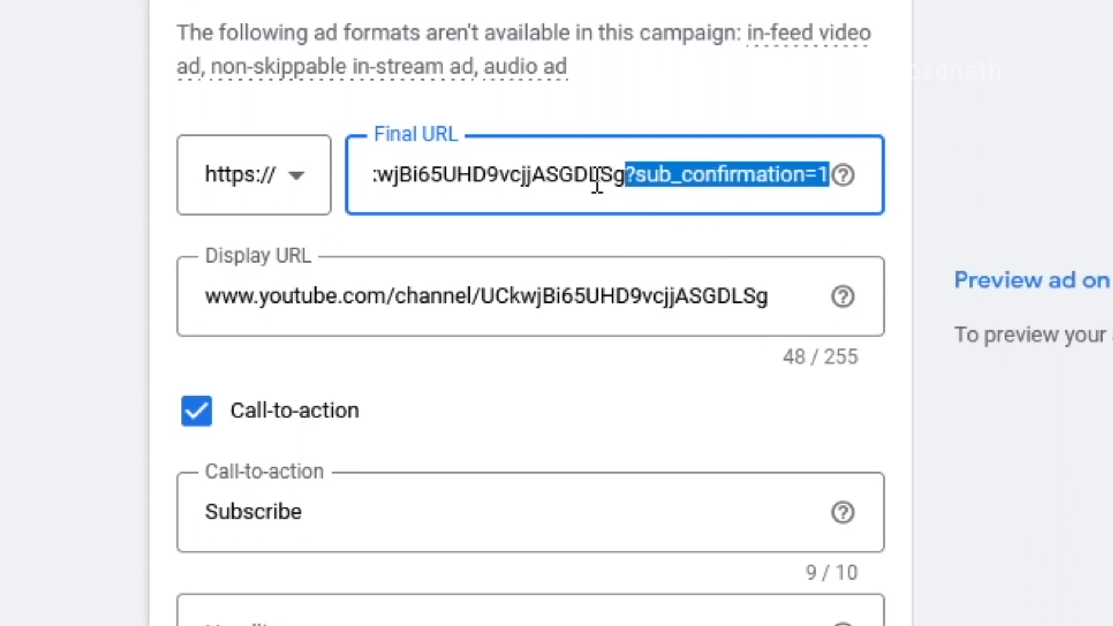
pyautogui.click(574, 177)
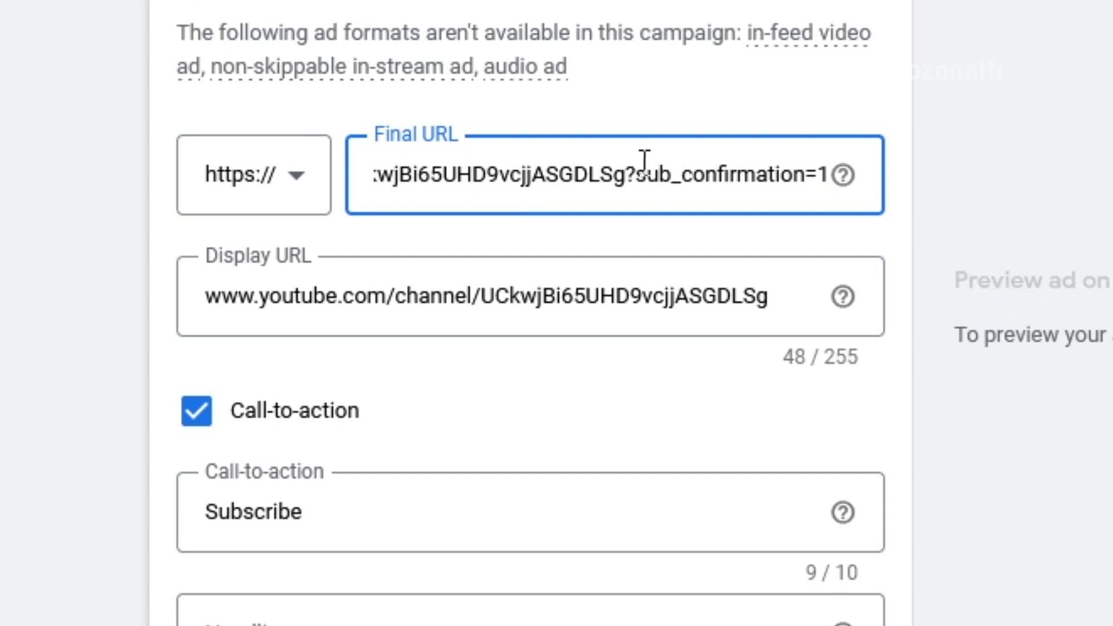
pyautogui.moveTo(628, 174); pyautogui.dragTo(891, 180)
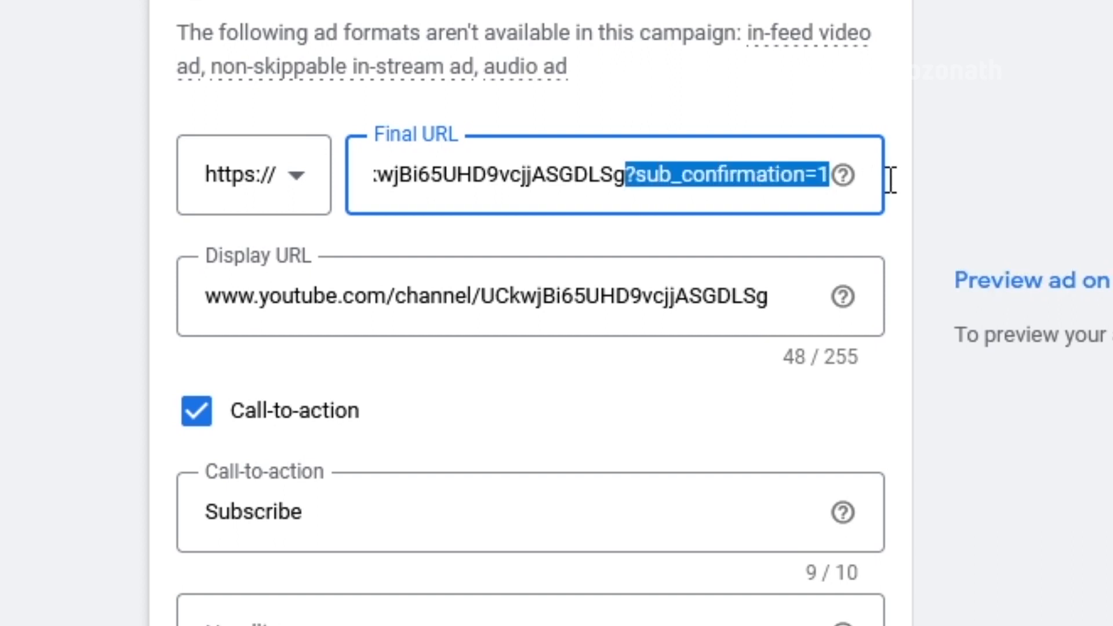
pyautogui.click(658, 180)
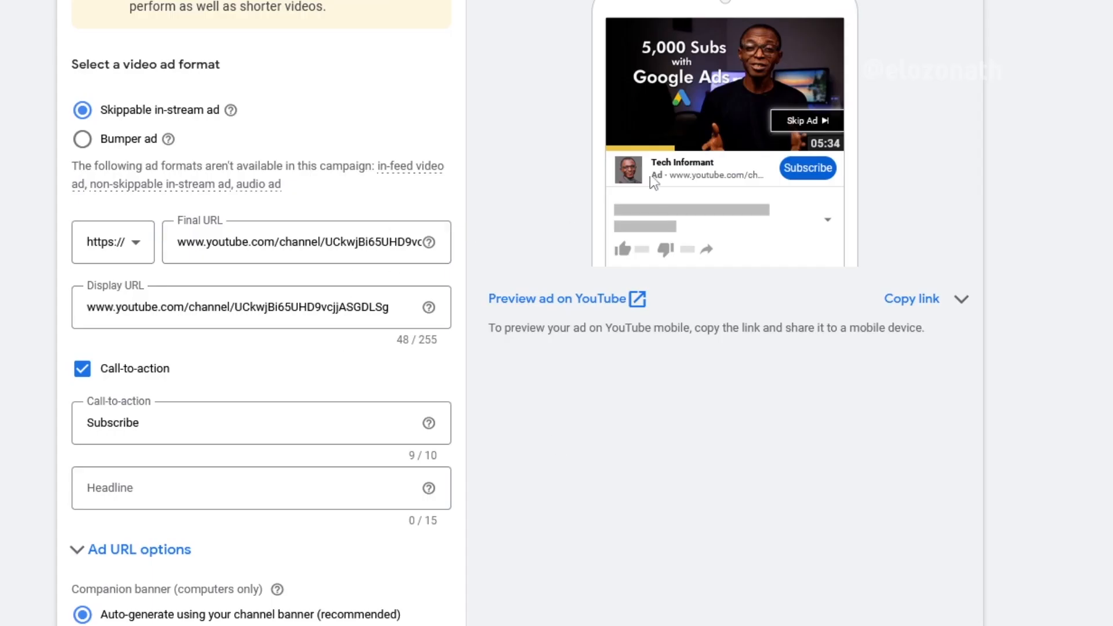
# Set the ad group's target CPM bid to US$2.00 and create the campaign
pyautogui.scroll(-4, 253, 204)
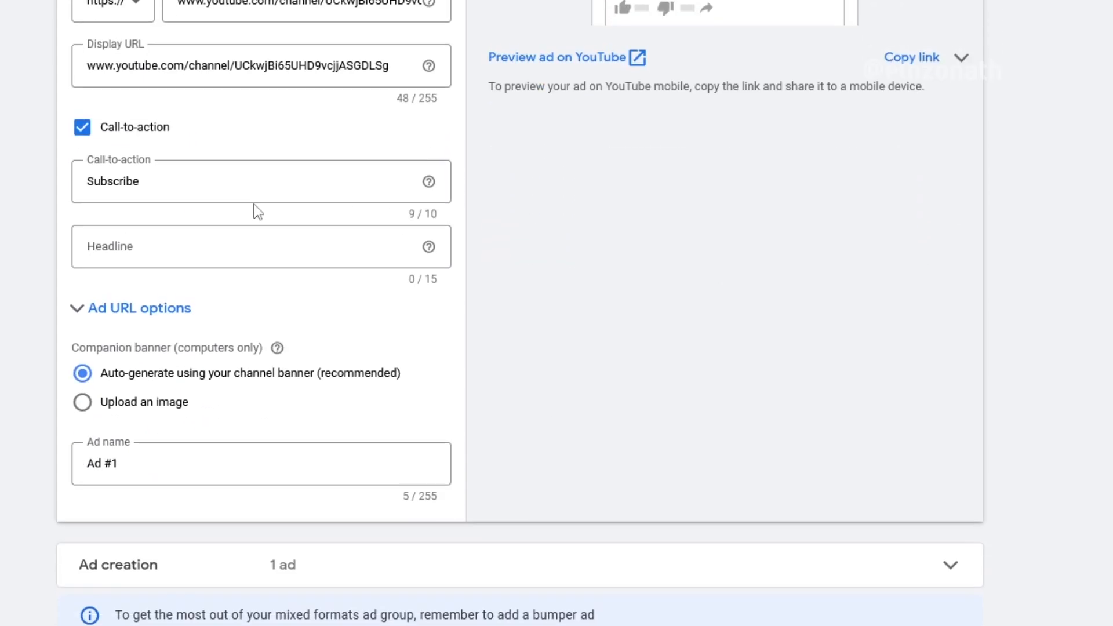
pyautogui.scroll(-4, 258, 212)
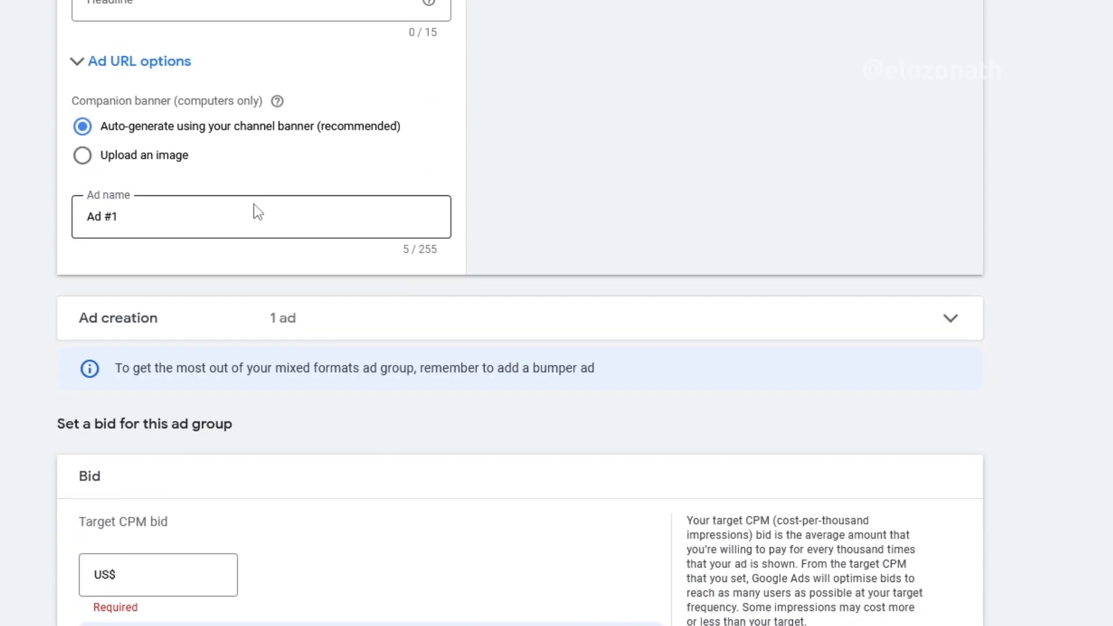
pyautogui.scroll(-2, 254, 204)
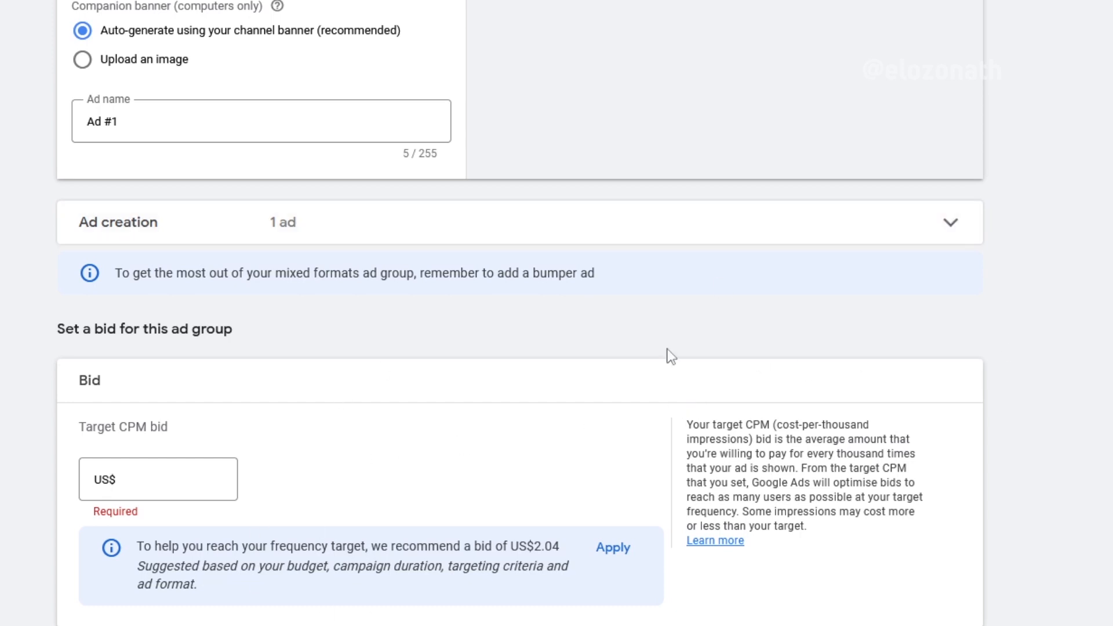
pyautogui.click(177, 474)
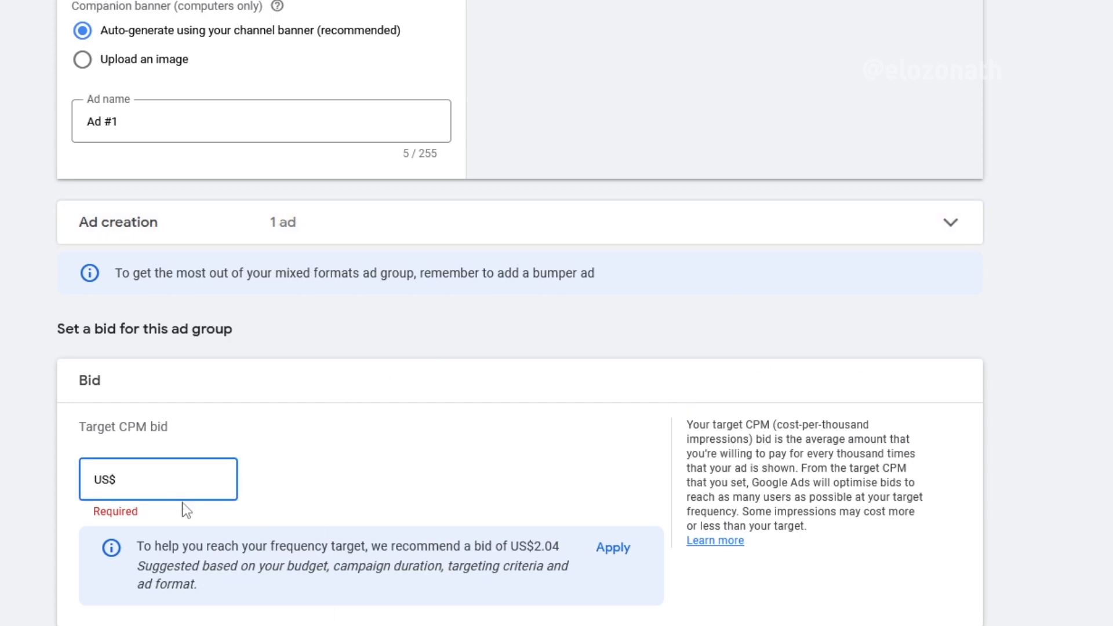
pyautogui.scroll(-3, 282, 507)
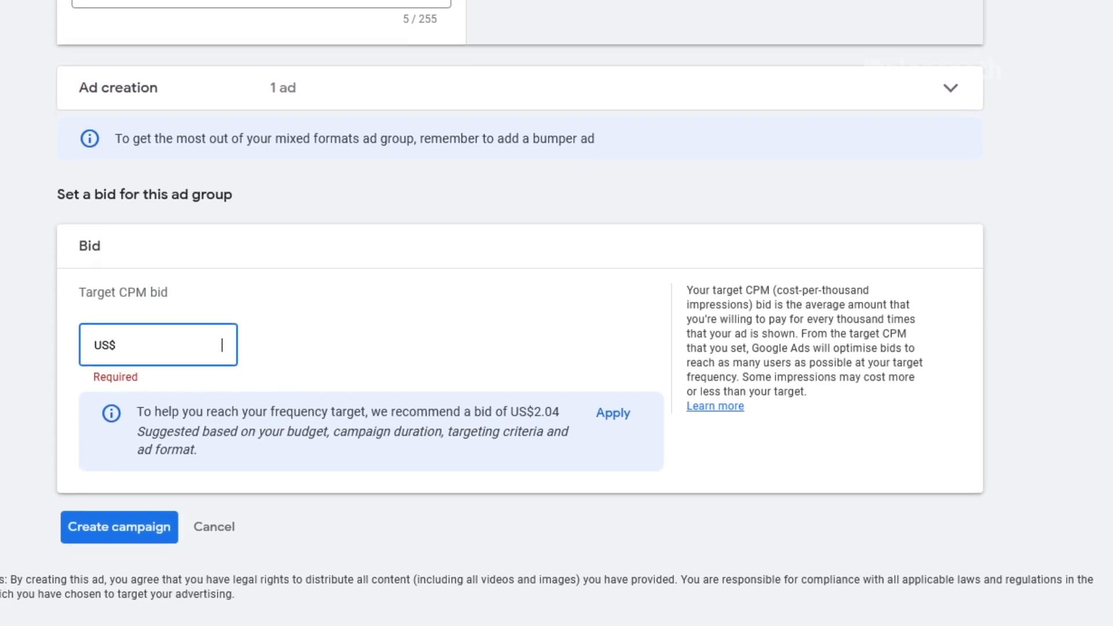
pyautogui.write('2.00')
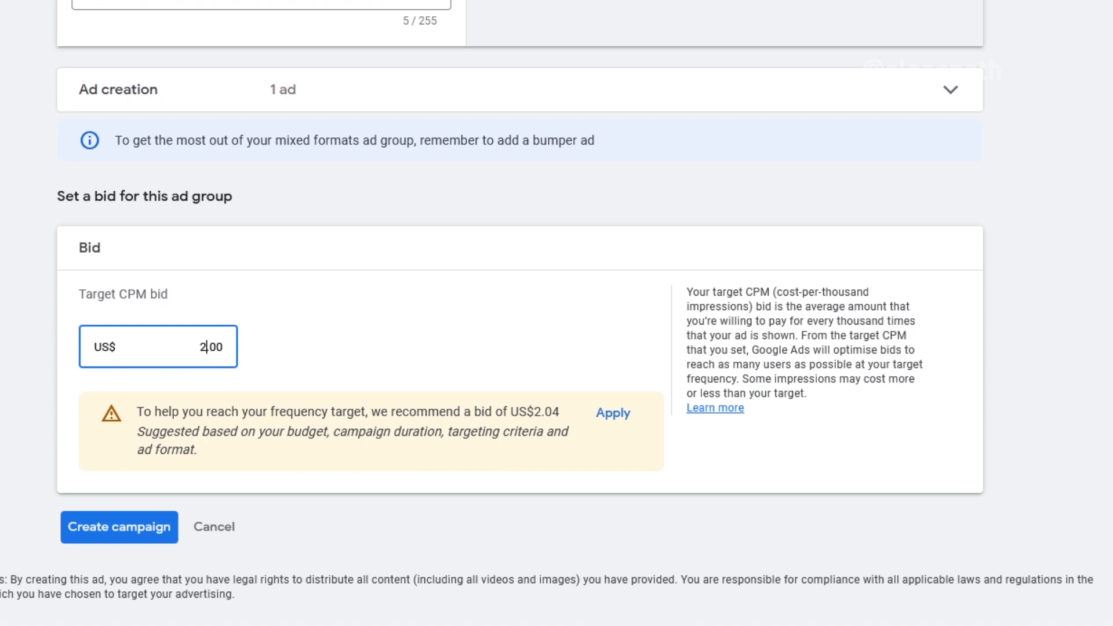
pyautogui.click(207, 347)
pyautogui.click(126, 527)
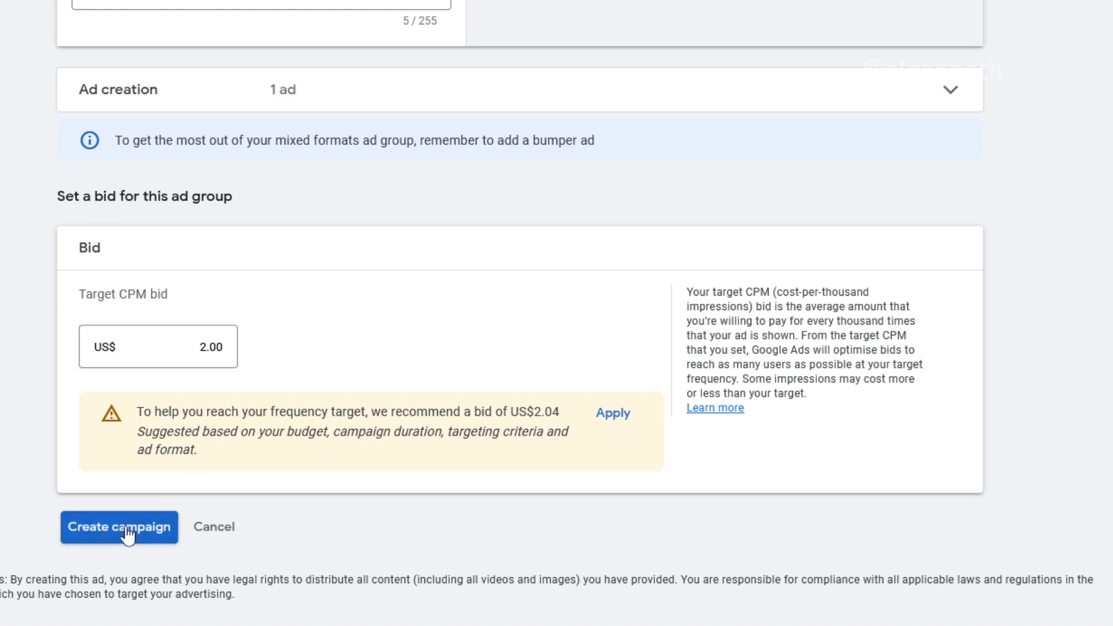